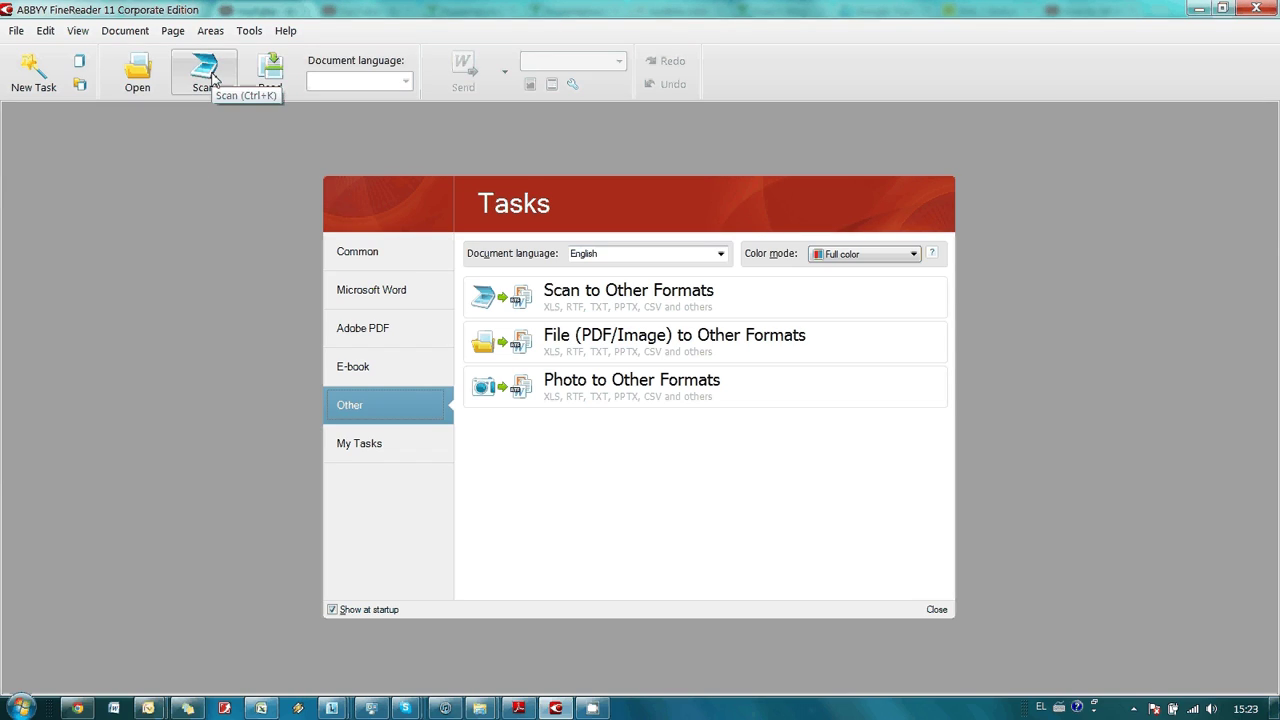
# - Open the scanning settings and generate a preview of the page, leaving facing-page splitting enabled
pyautogui.click(213, 79)
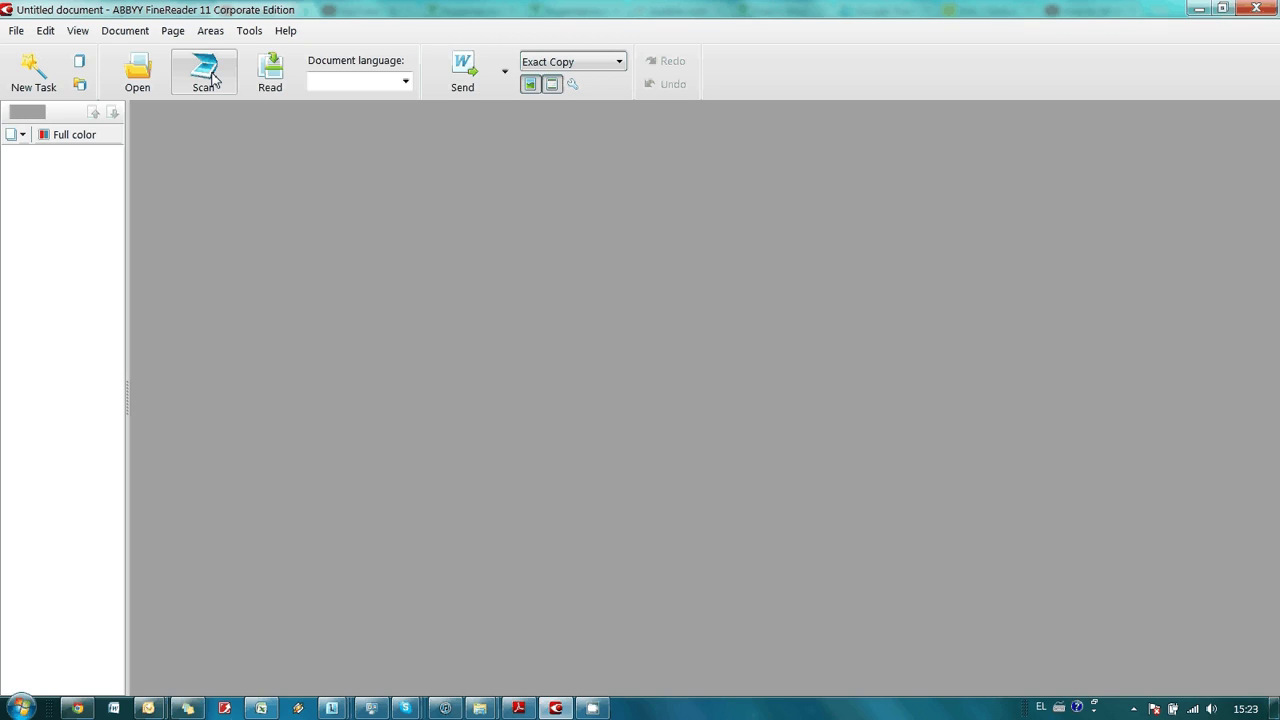
pyautogui.click(213, 79)
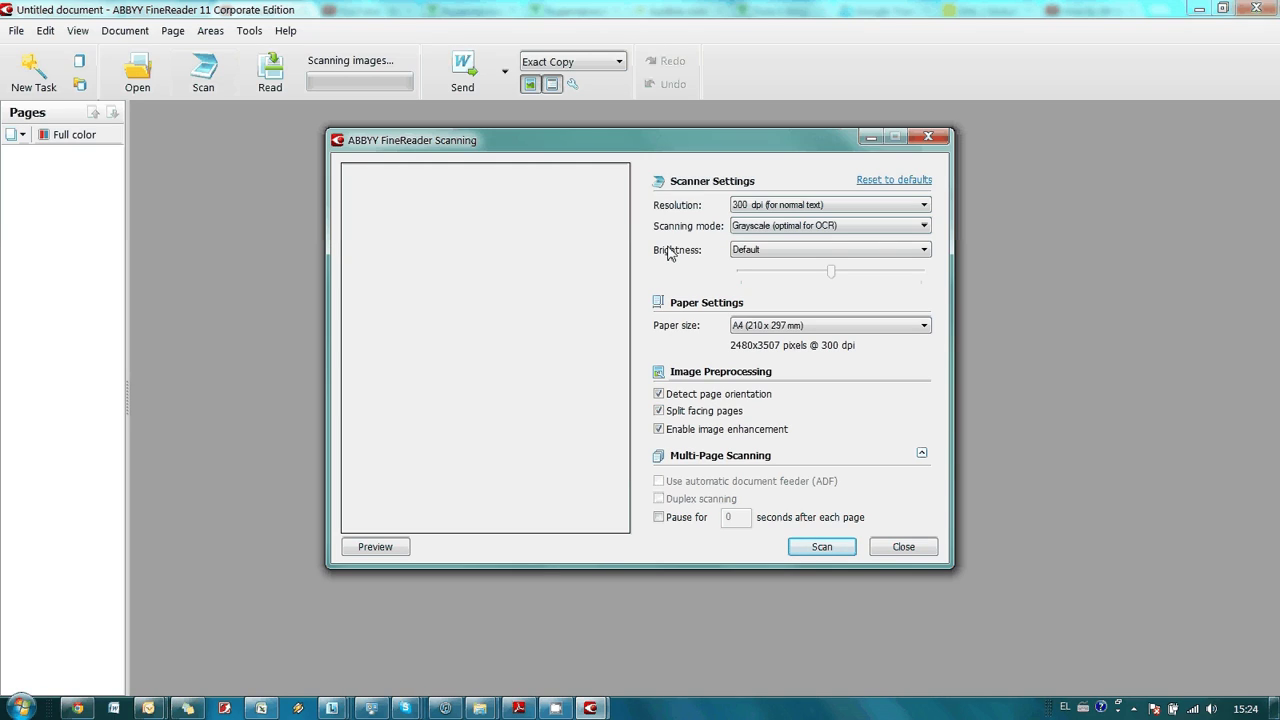
pyautogui.click(659, 410)
pyautogui.click(659, 410)
pyautogui.click(383, 549)
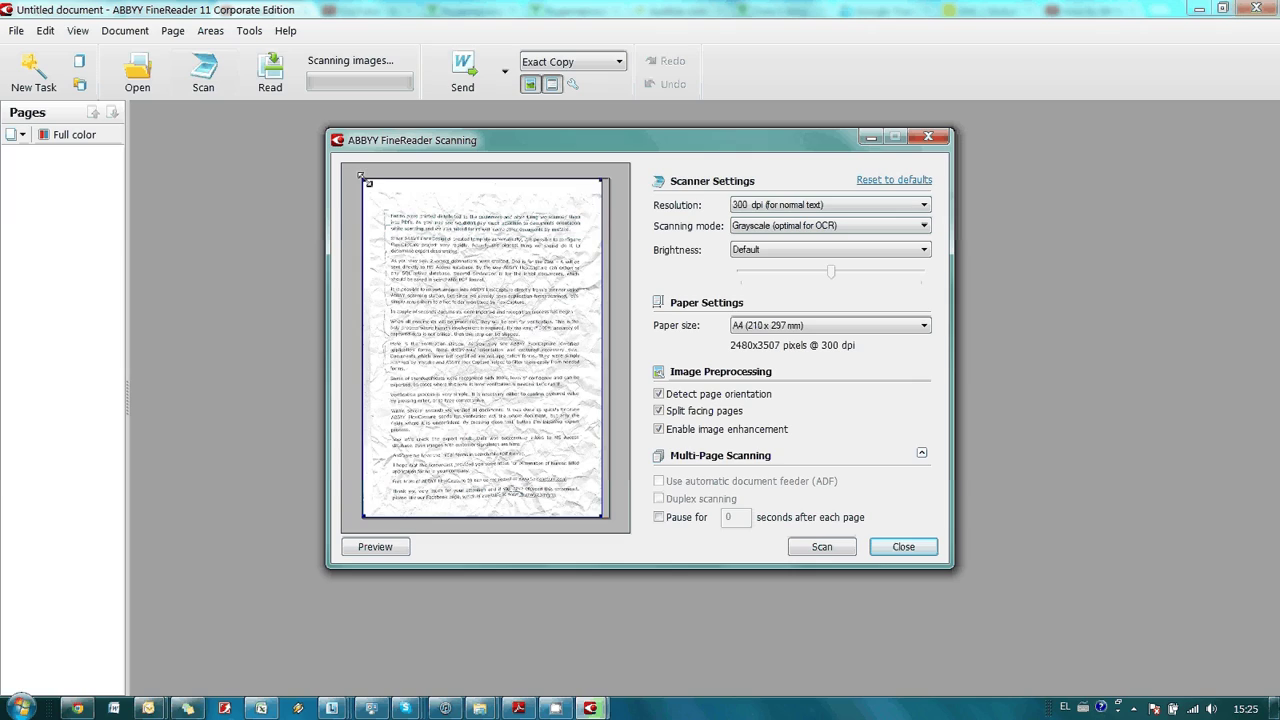
# - Crop the scan area around the text to about 2293 x 3162 pixels, scan the page and close the scanning dialog
pyautogui.moveTo(367, 181); pyautogui.dragTo(371, 190)
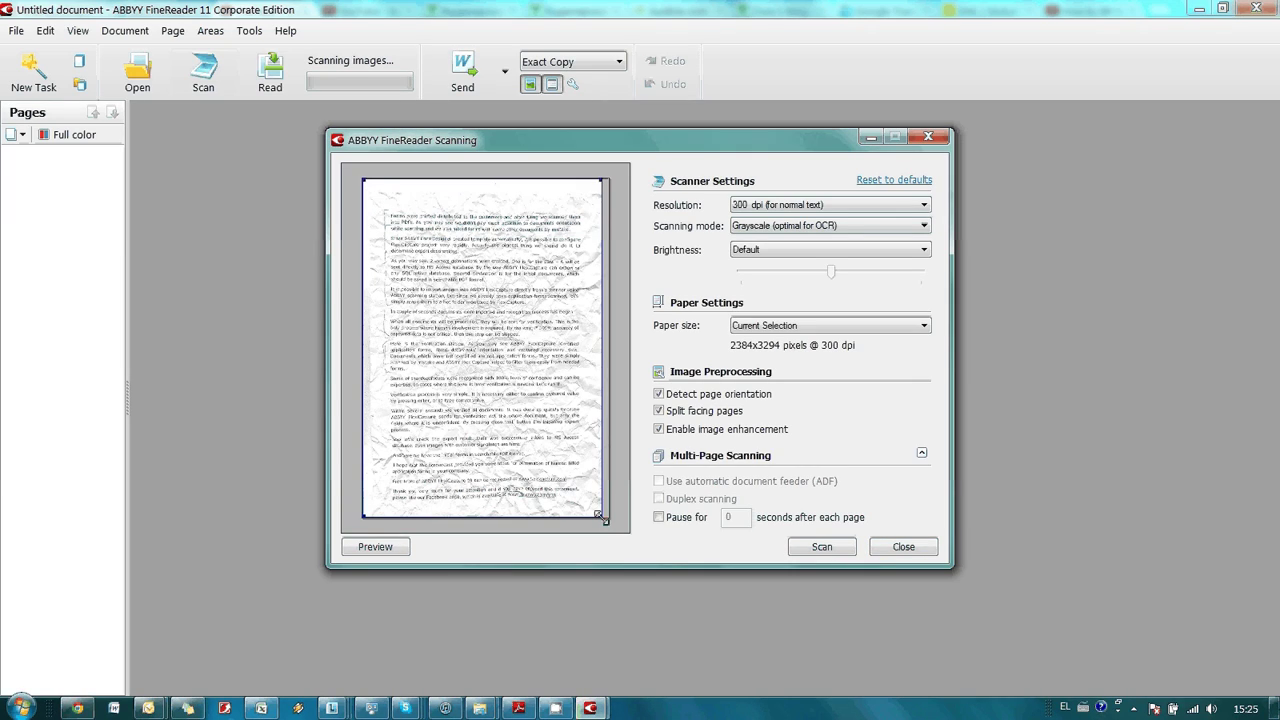
pyautogui.moveTo(602, 517); pyautogui.dragTo(594, 504)
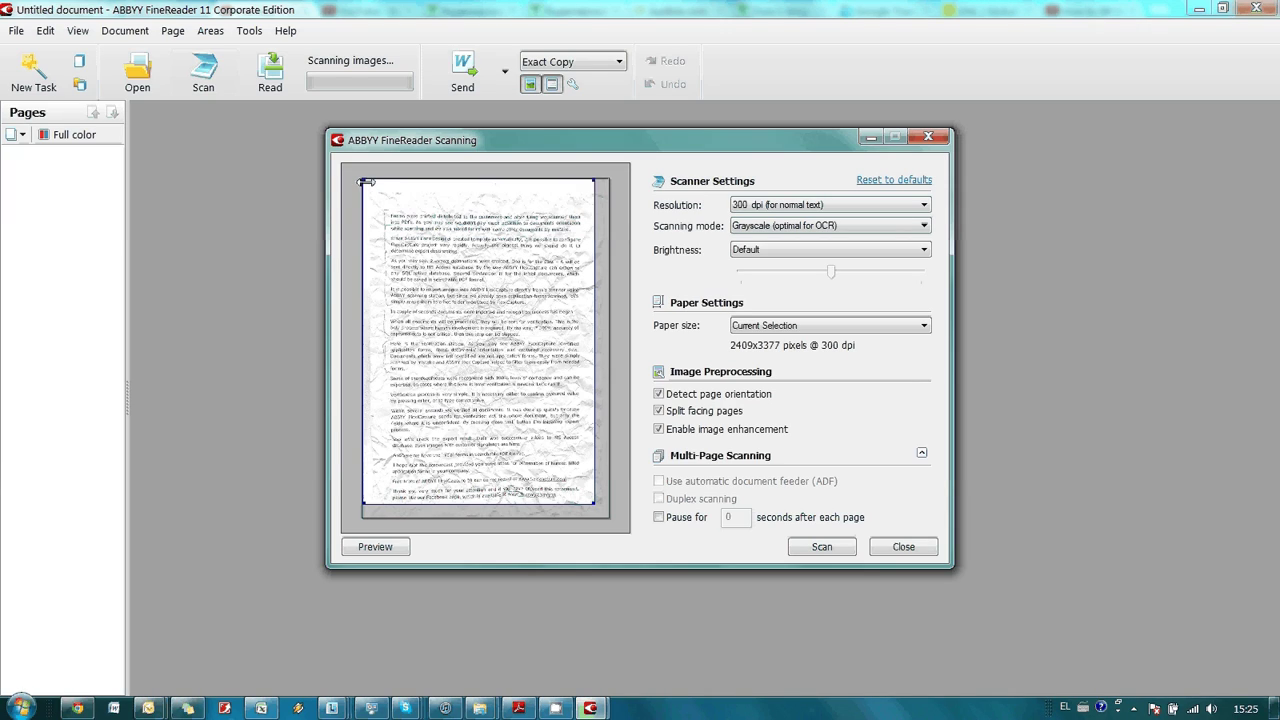
pyautogui.moveTo(366, 181); pyautogui.dragTo(376, 203)
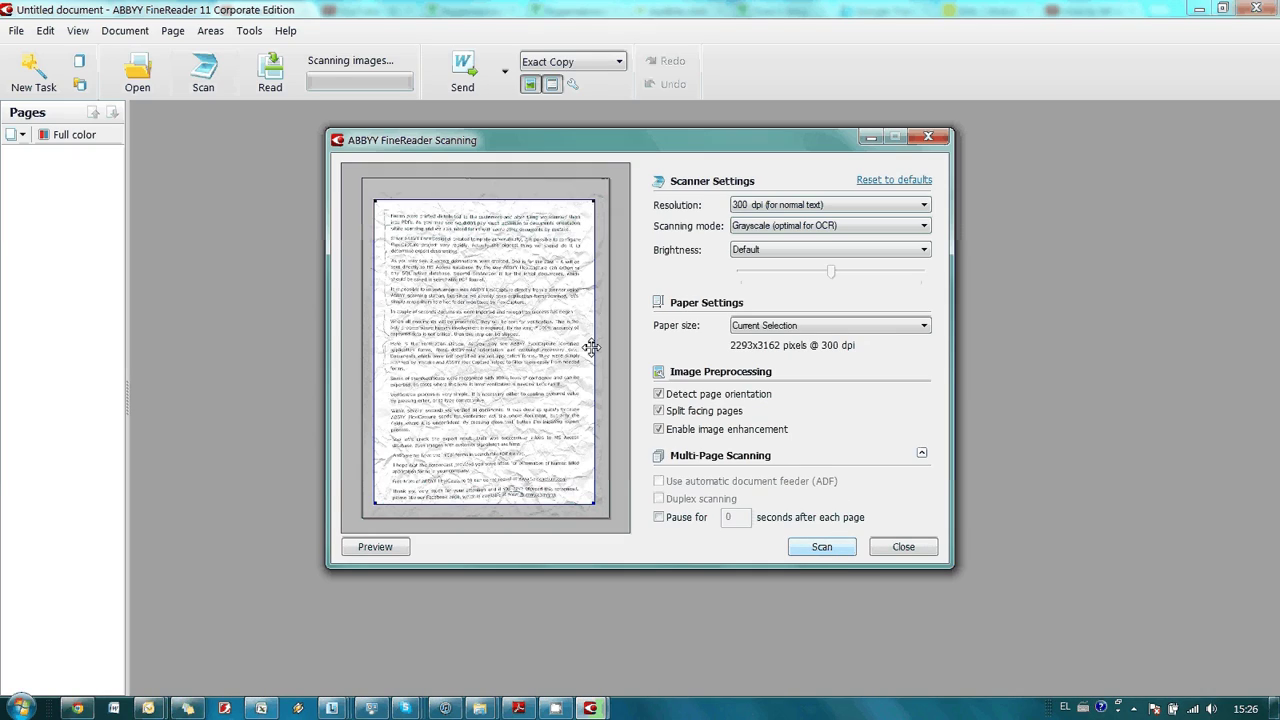
pyautogui.click(841, 547)
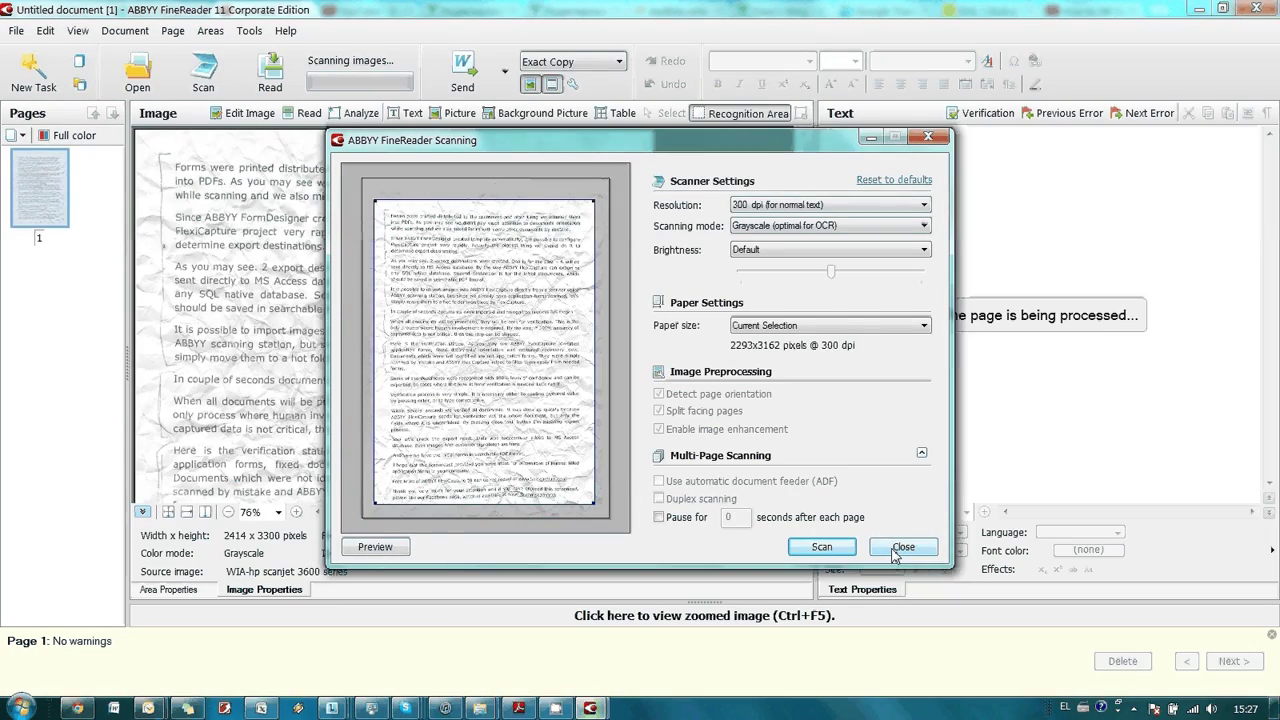
pyautogui.click(902, 548)
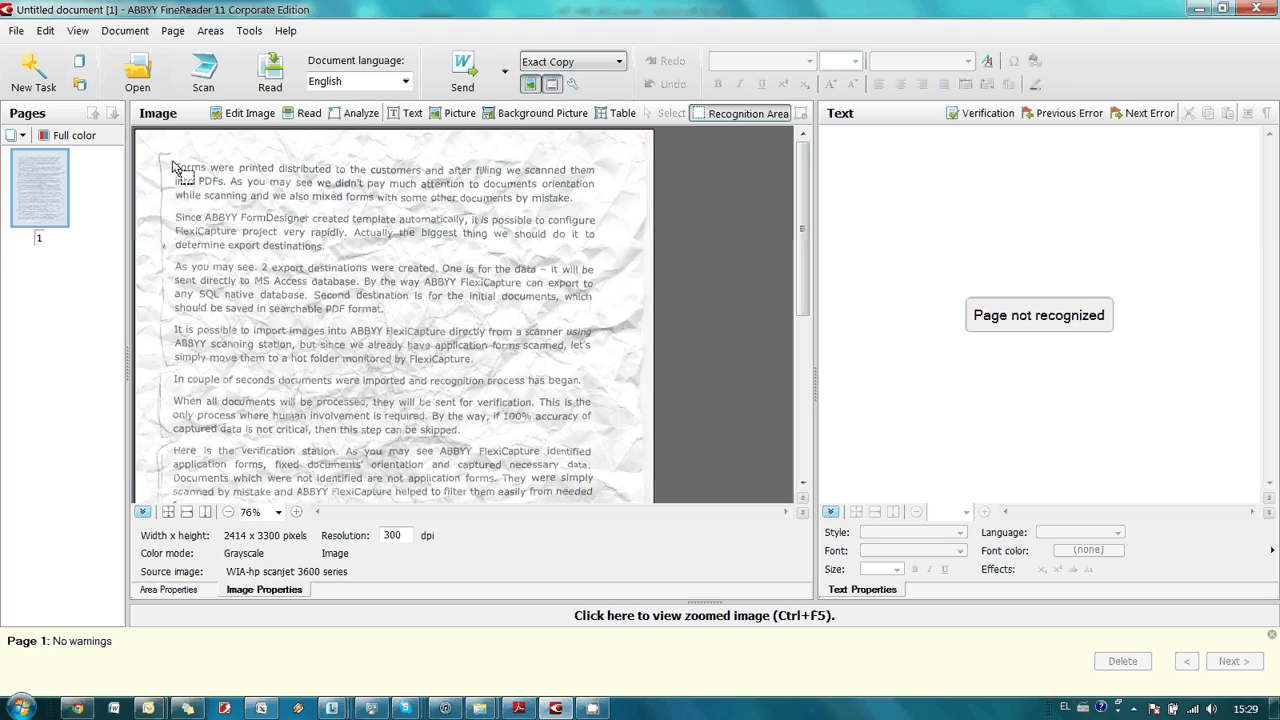
# - Draw a recognition area around all the paragraphs on the scanned page and change its area type to Text
pyautogui.moveTo(171, 163)
pyautogui.mouseDown()
pyautogui.moveTo(472, 259)
pyautogui.moveTo(603, 491)
pyautogui.moveTo(603, 461)
pyautogui.mouseUp()
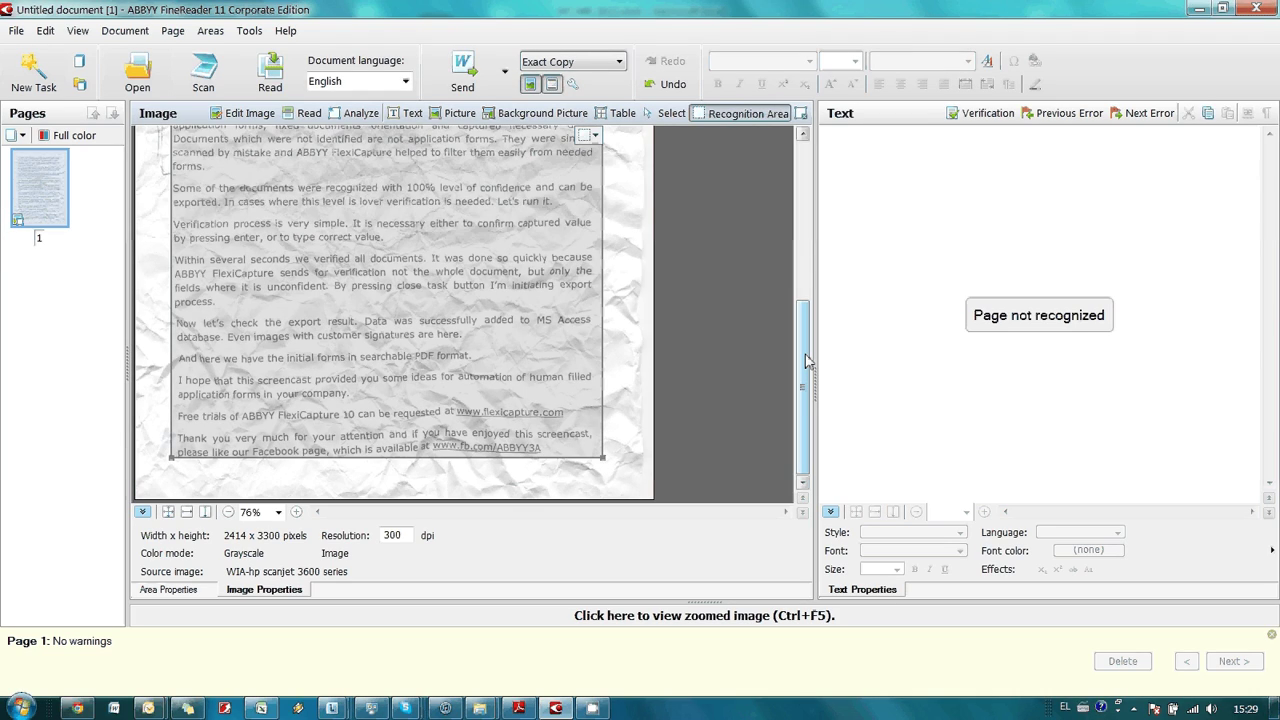
pyautogui.moveTo(808, 360); pyautogui.dragTo(797, 207)
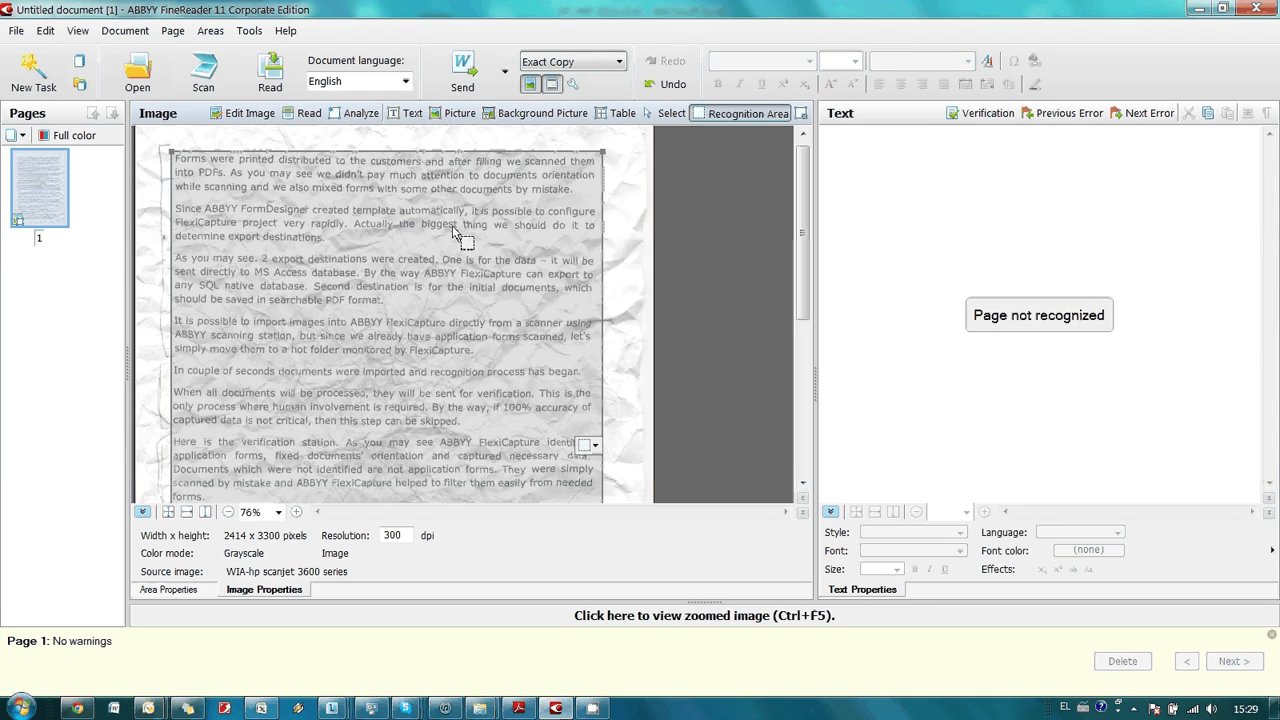
pyautogui.rightClick(363, 240)
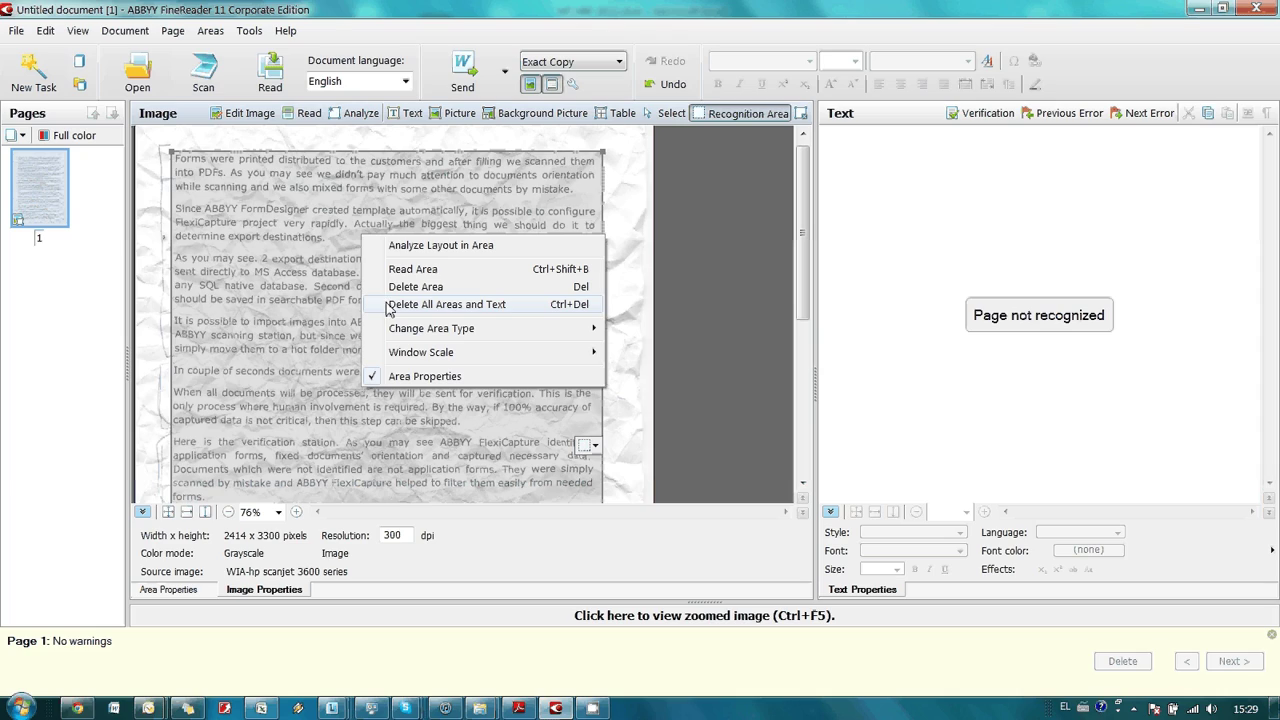
pyautogui.moveTo(390, 334)
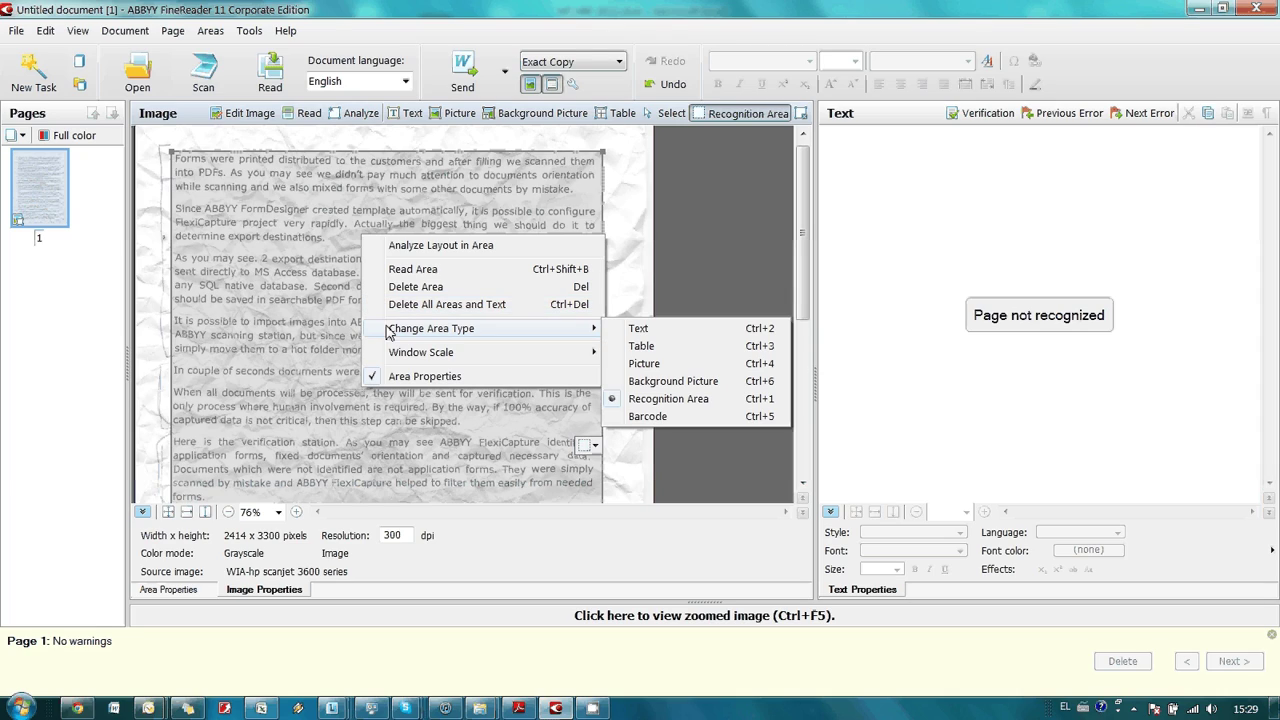
pyautogui.click(668, 332)
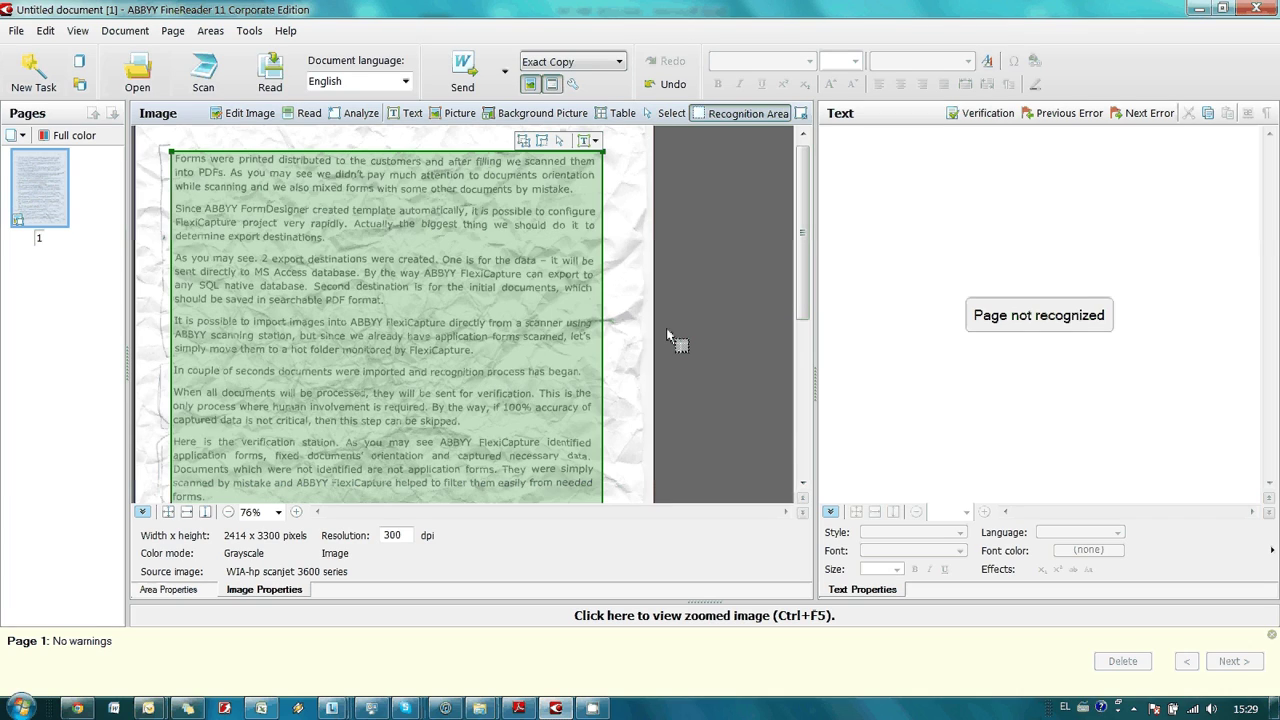
# - Set the document language to English and run recognition on the page
pyautogui.click(406, 84)
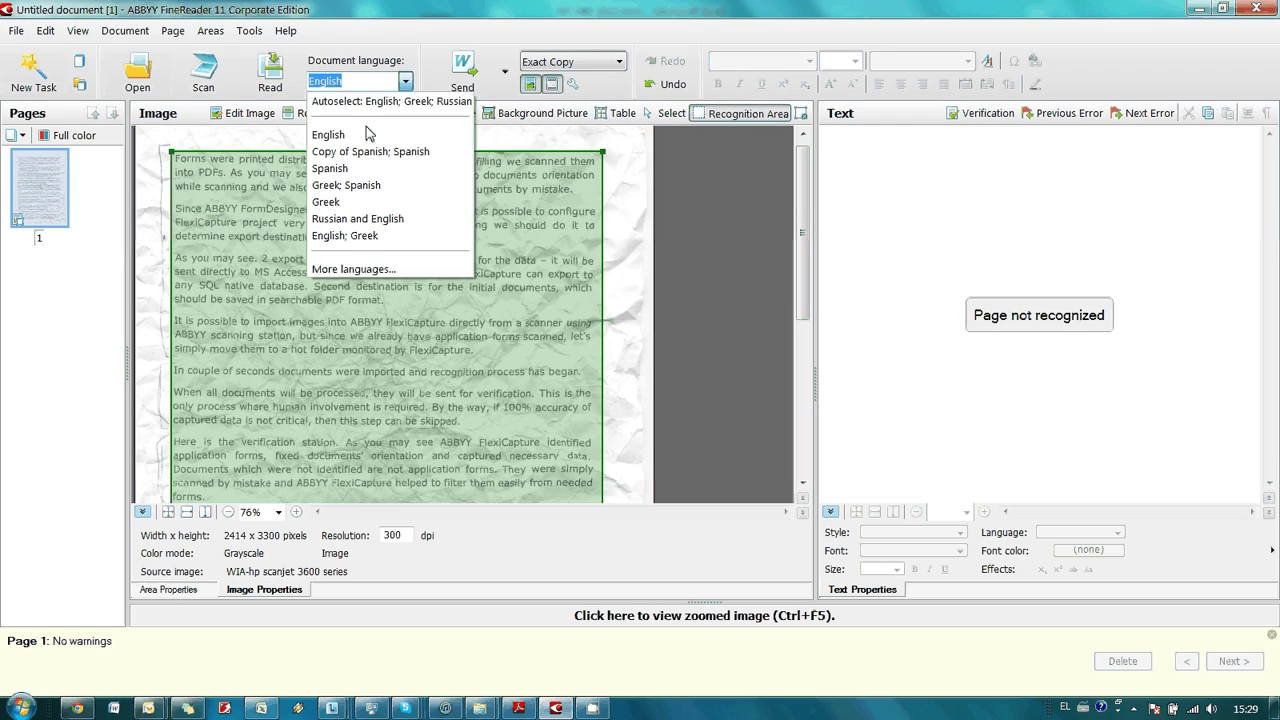
pyautogui.click(362, 135)
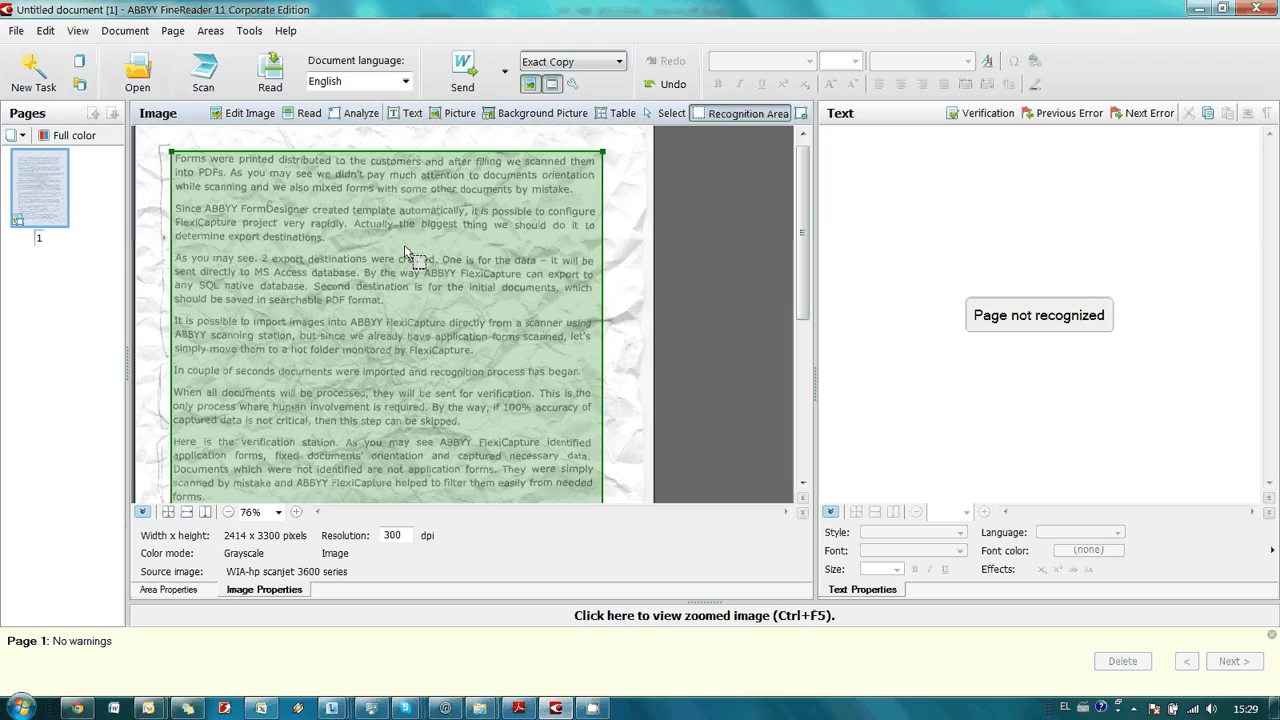
pyautogui.click(268, 83)
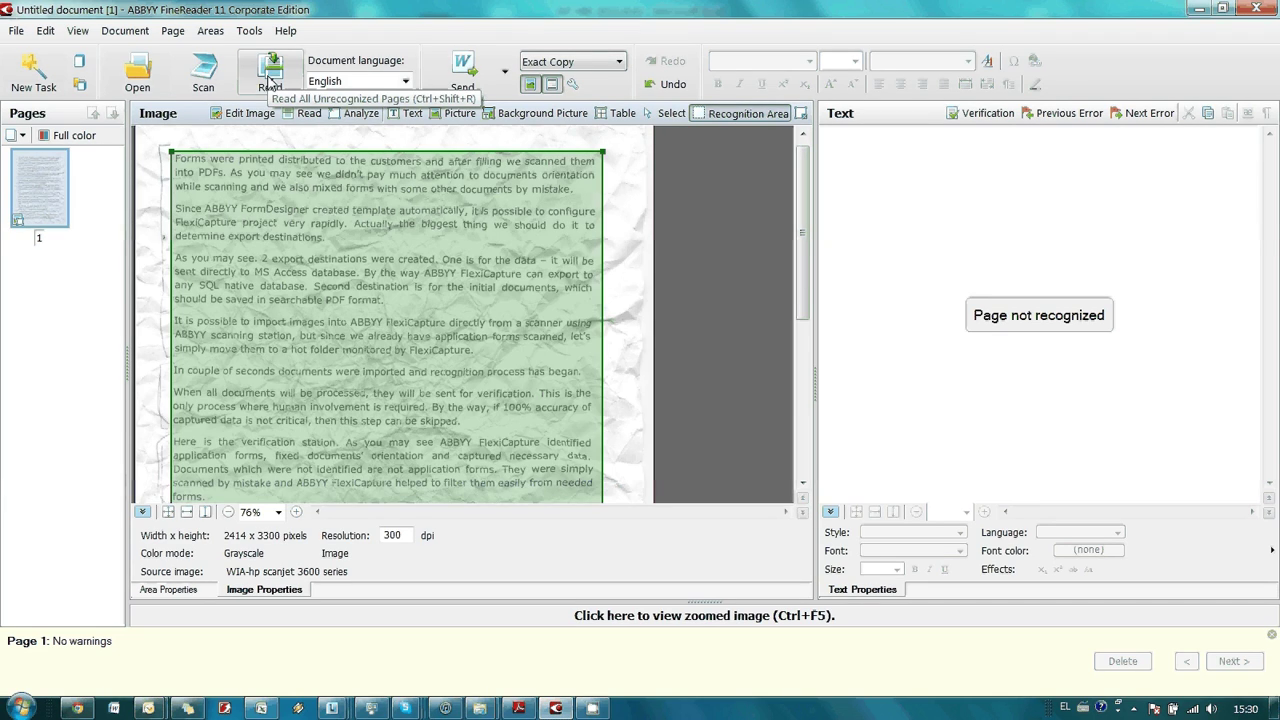
pyautogui.click(270, 83)
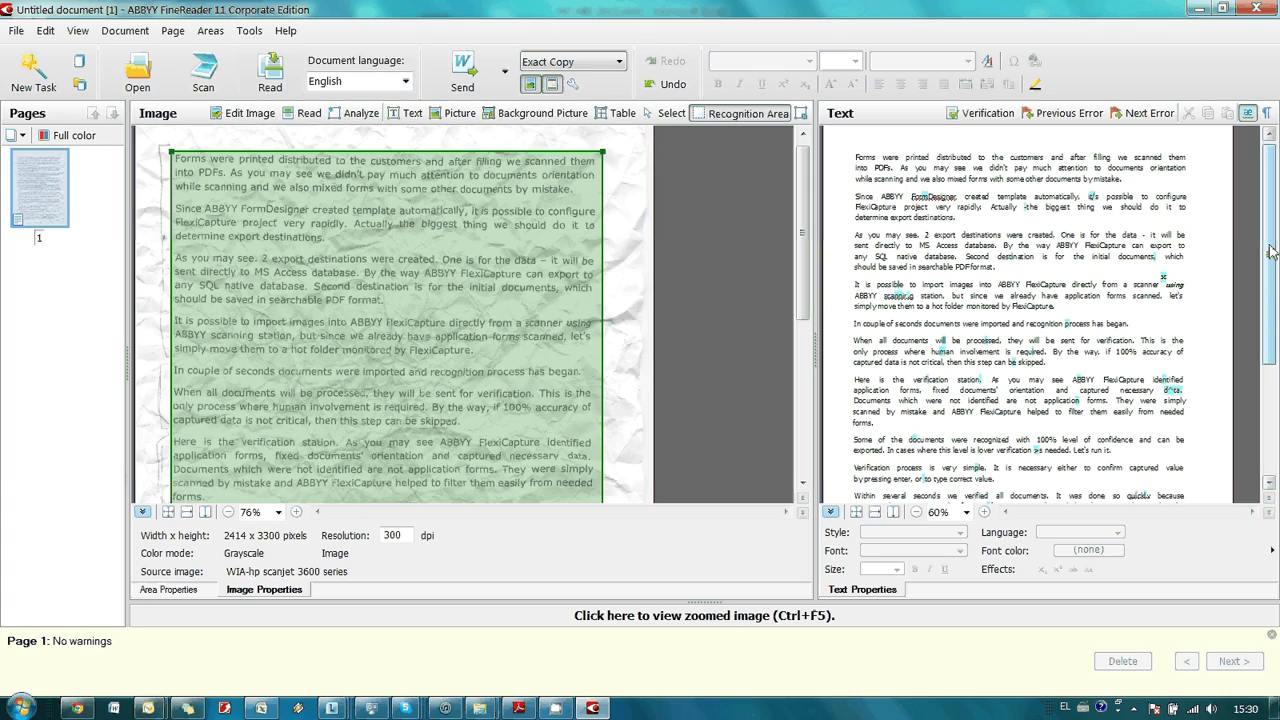
pyautogui.moveTo(1270, 252)
pyautogui.mouseDown()
pyautogui.moveTo(1271, 327)
pyautogui.moveTo(1268, 235)
pyautogui.mouseUp()
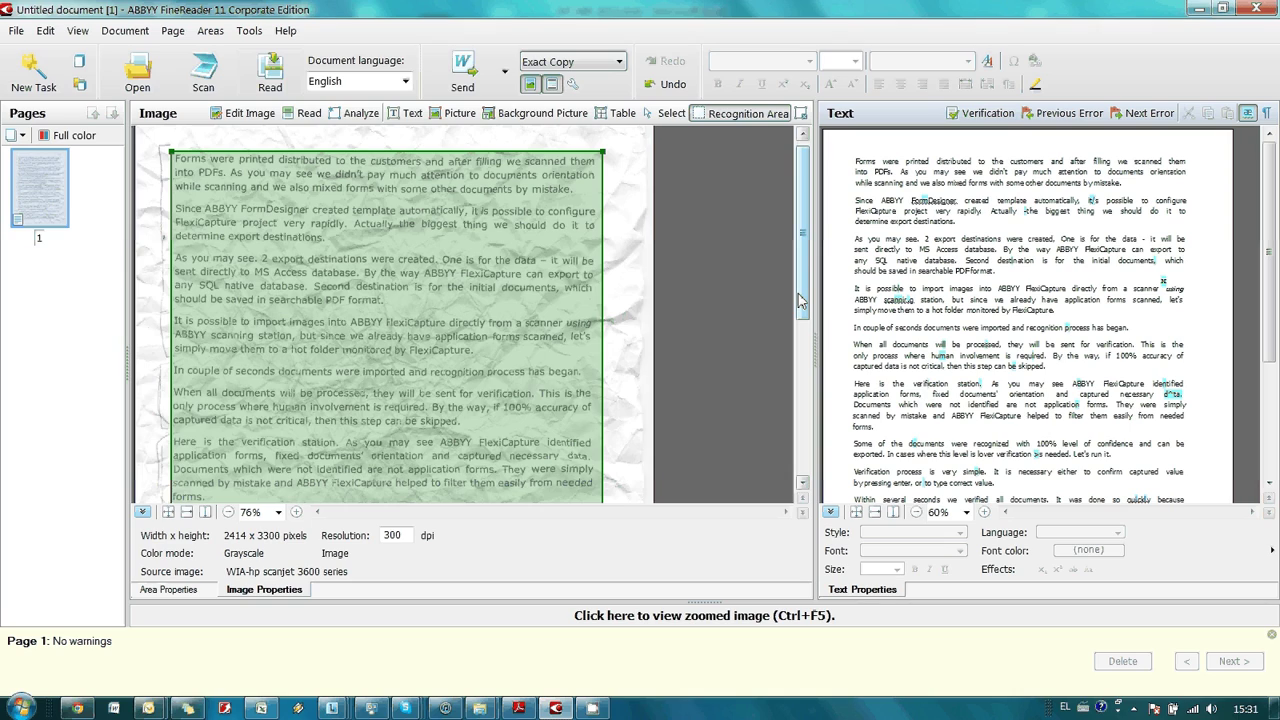
# - Start verification of the recognized text and replace "FormDesigner" with the suggestion "Form Designer"
pyautogui.click(985, 113)
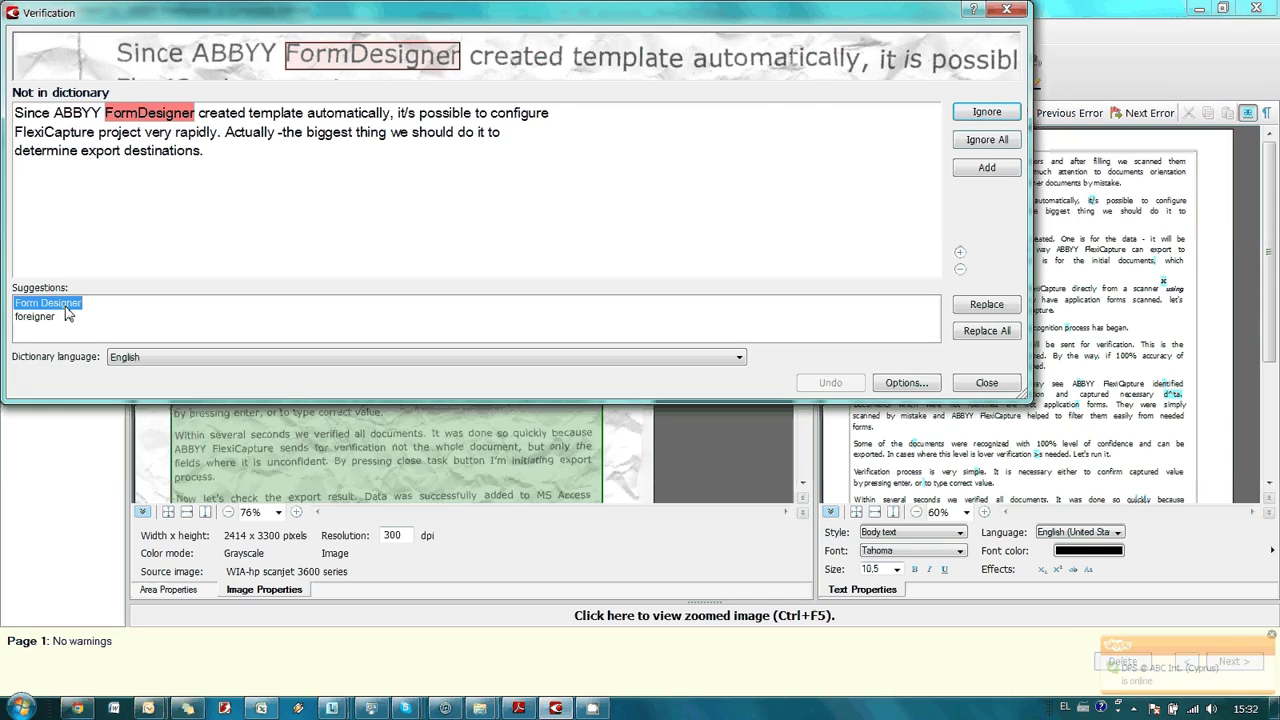
pyautogui.doubleClick(66, 308)
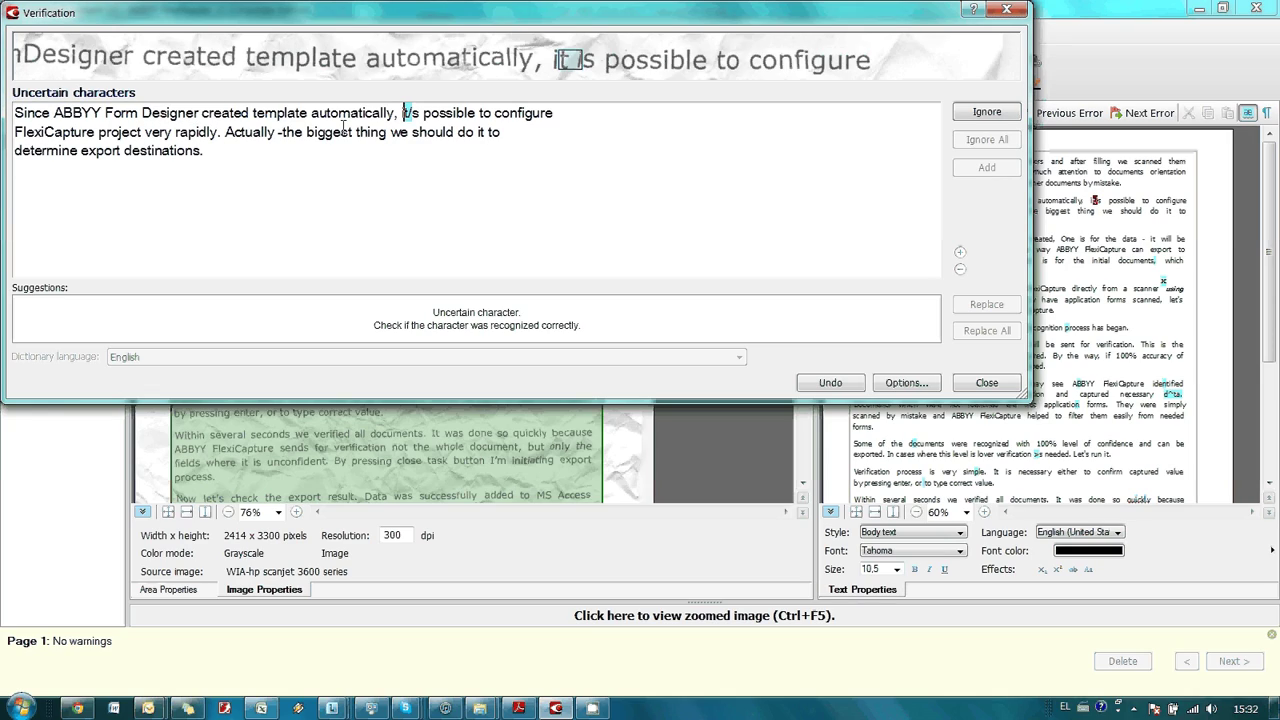
# - Correct "it/s" to "it is" and delete the stray hyphen before "the biggest thing", confirming both corrections
pyautogui.click(421, 117)
pyautogui.press('Left')
pyautogui.press('Delete')
pyautogui.write("'")
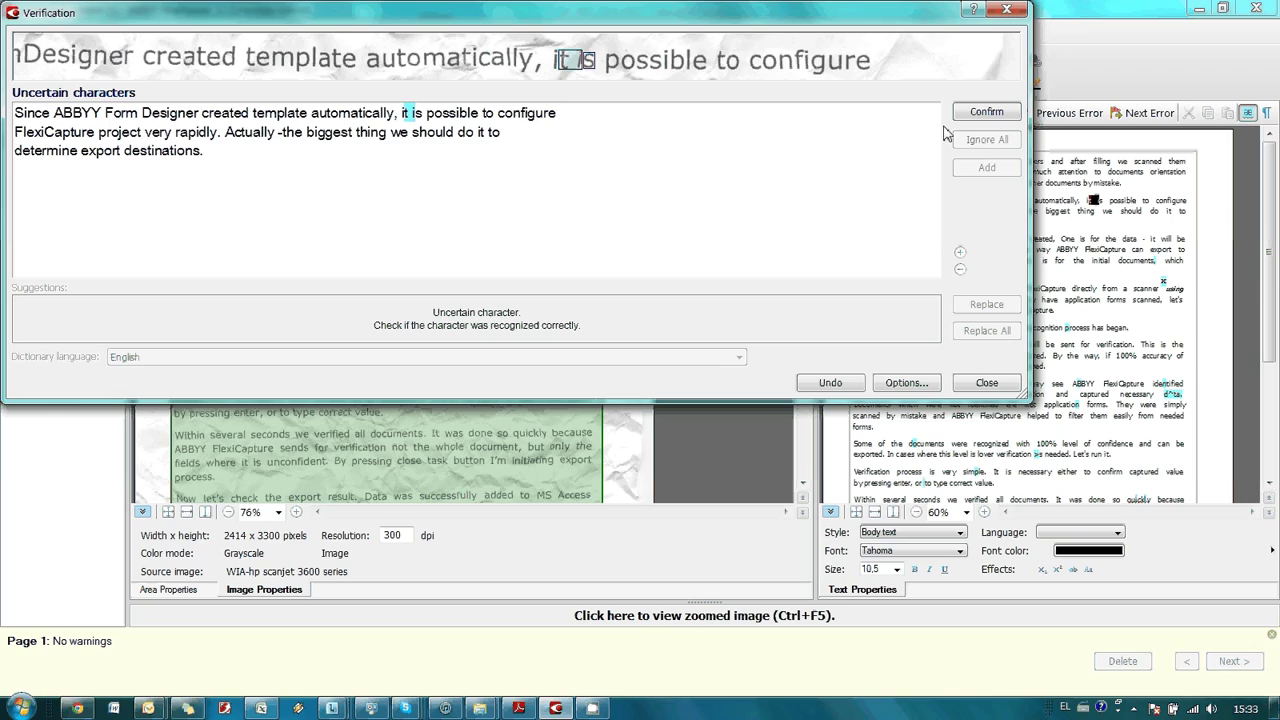
pyautogui.click(990, 112)
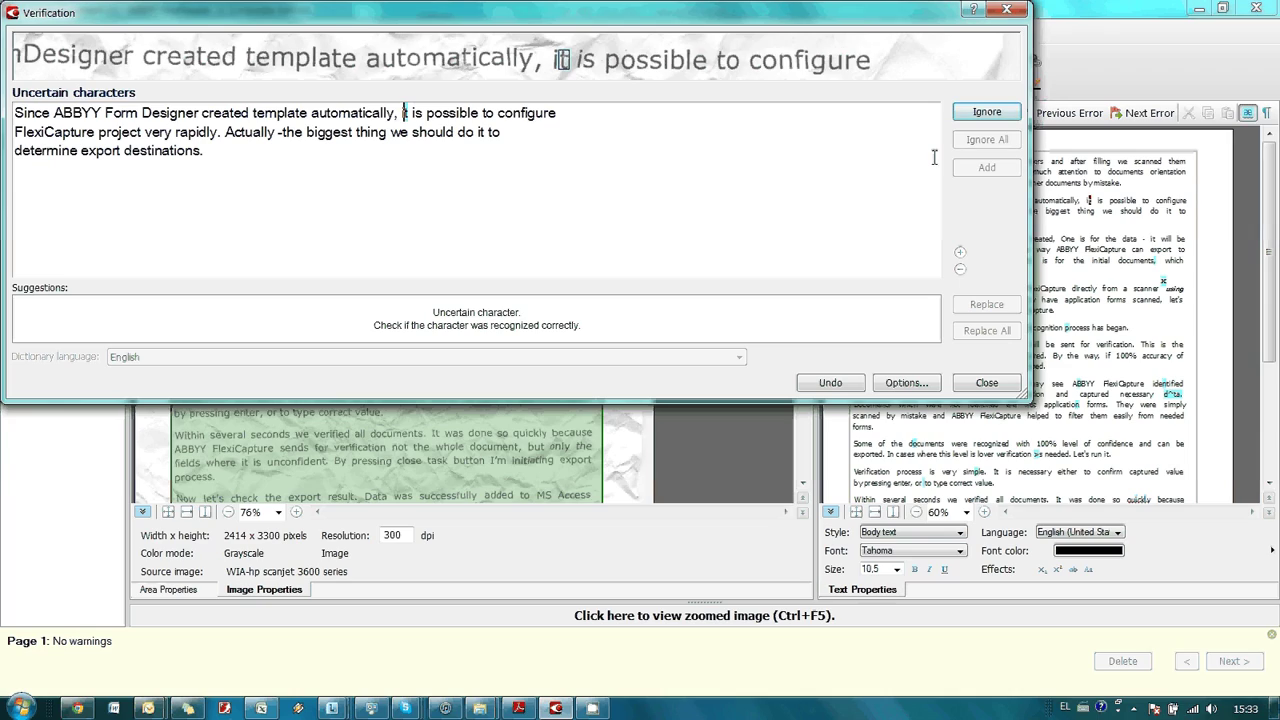
pyautogui.click(987, 113)
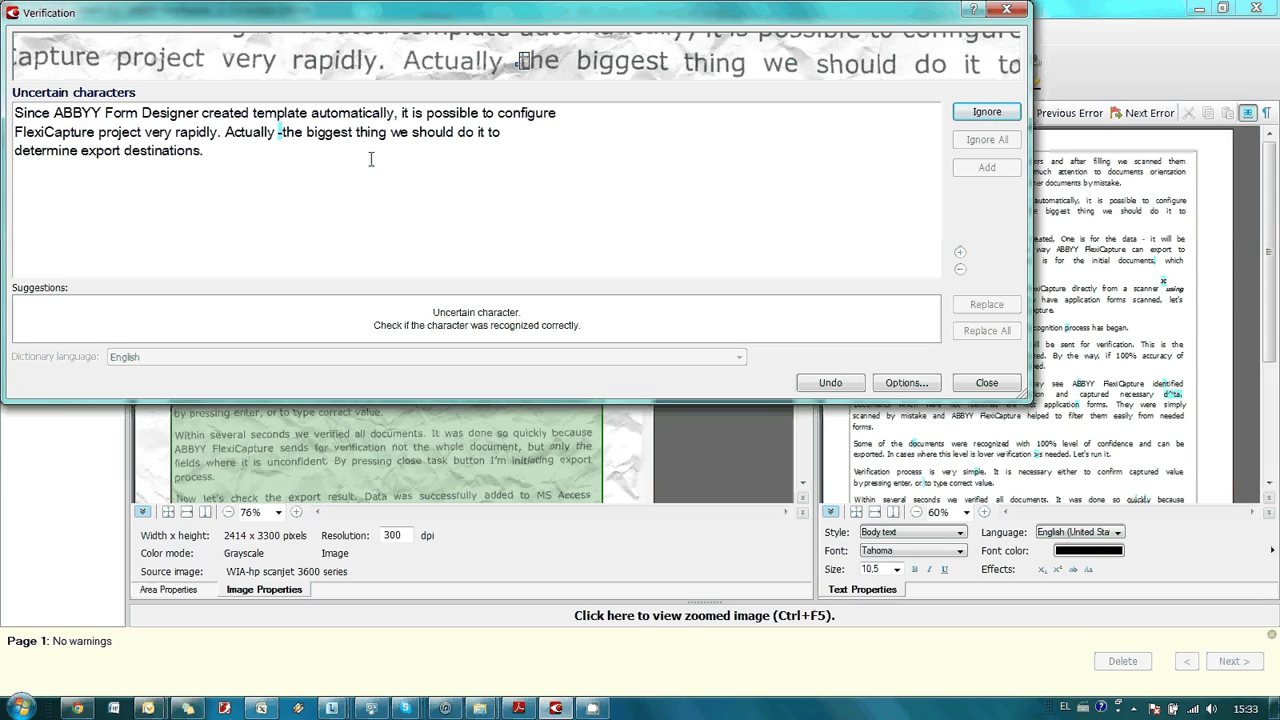
pyautogui.press('Delete')
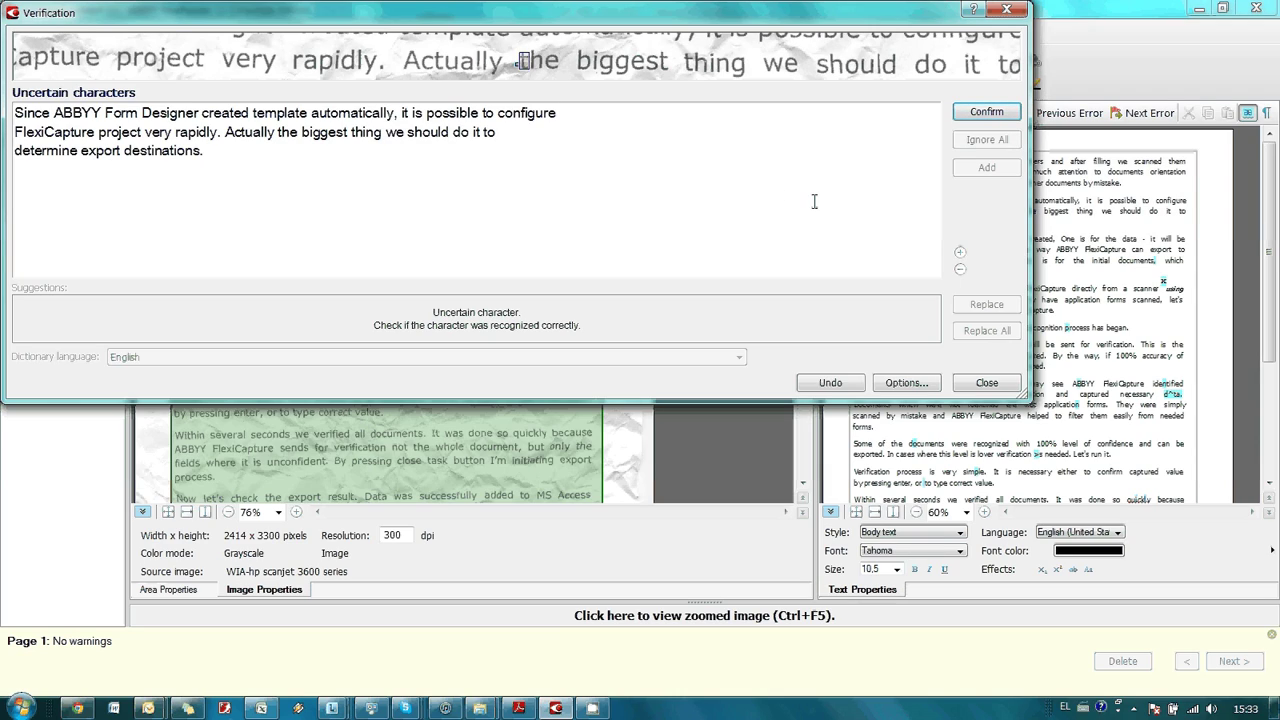
pyautogui.click(986, 113)
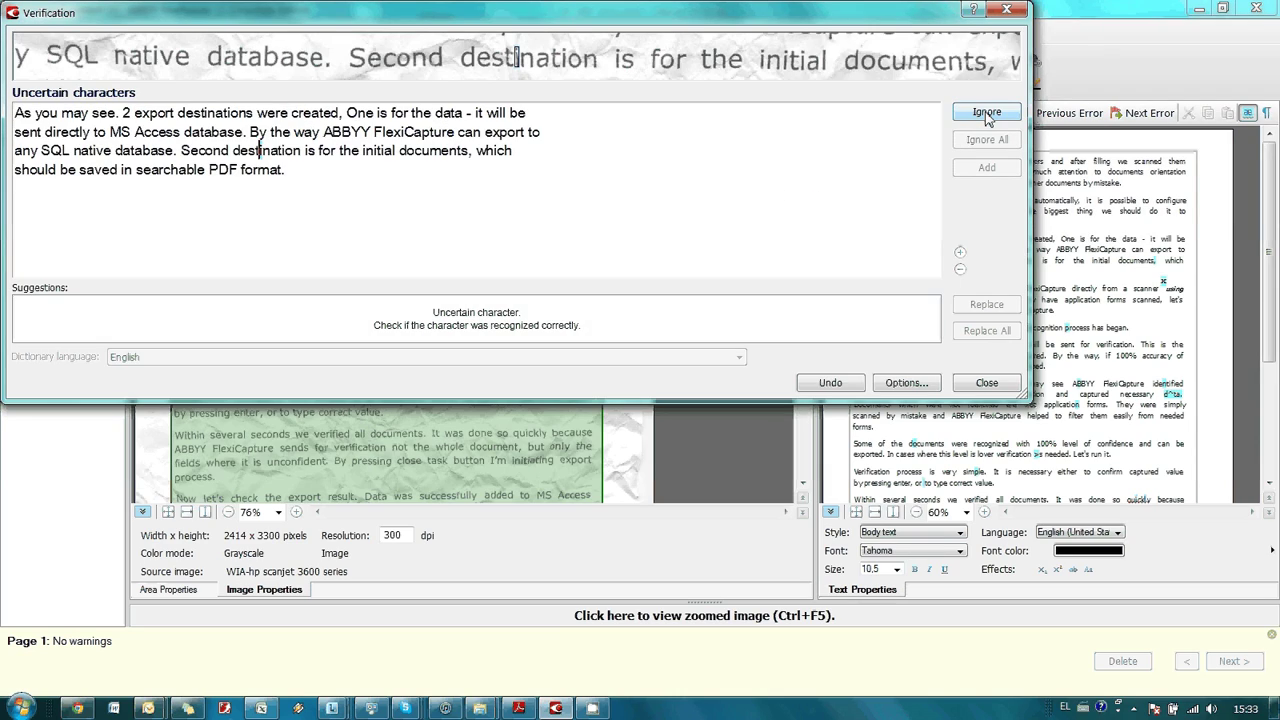
# - Ignore the uncertain characters in the export destinations paragraph and remove the stray "x" that follows it
pyautogui.click(985, 116)
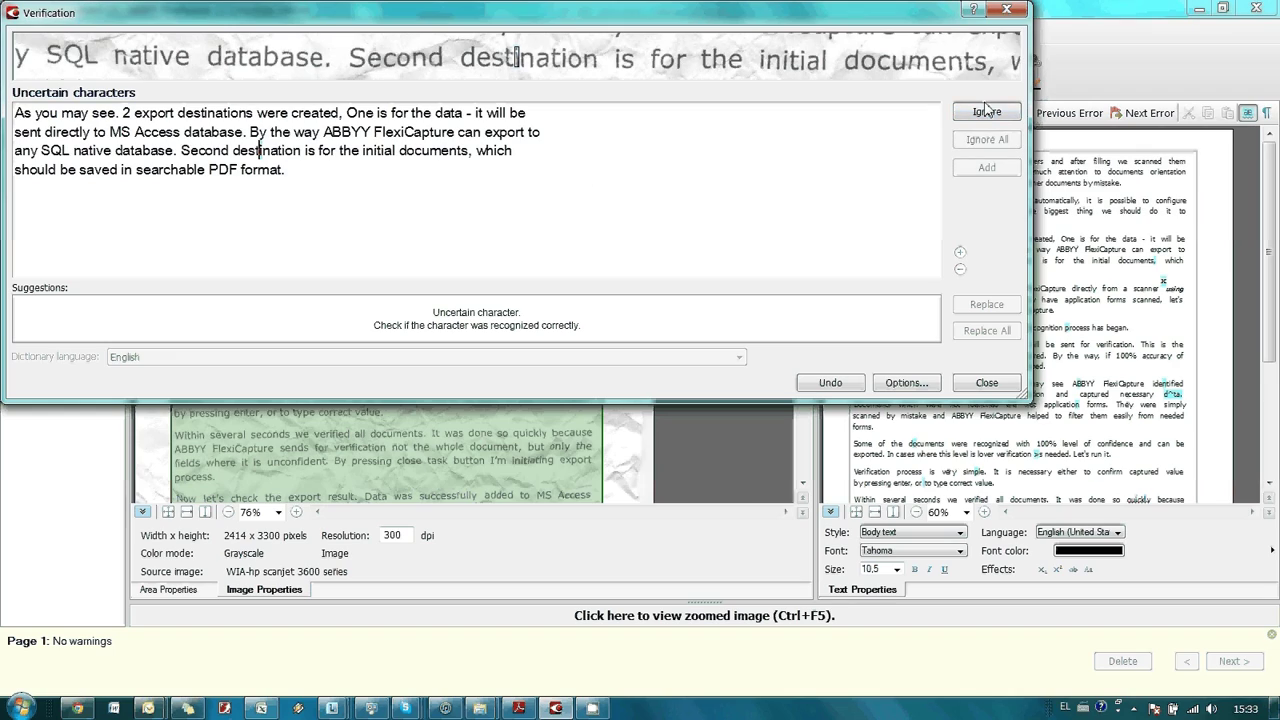
pyautogui.click(982, 117)
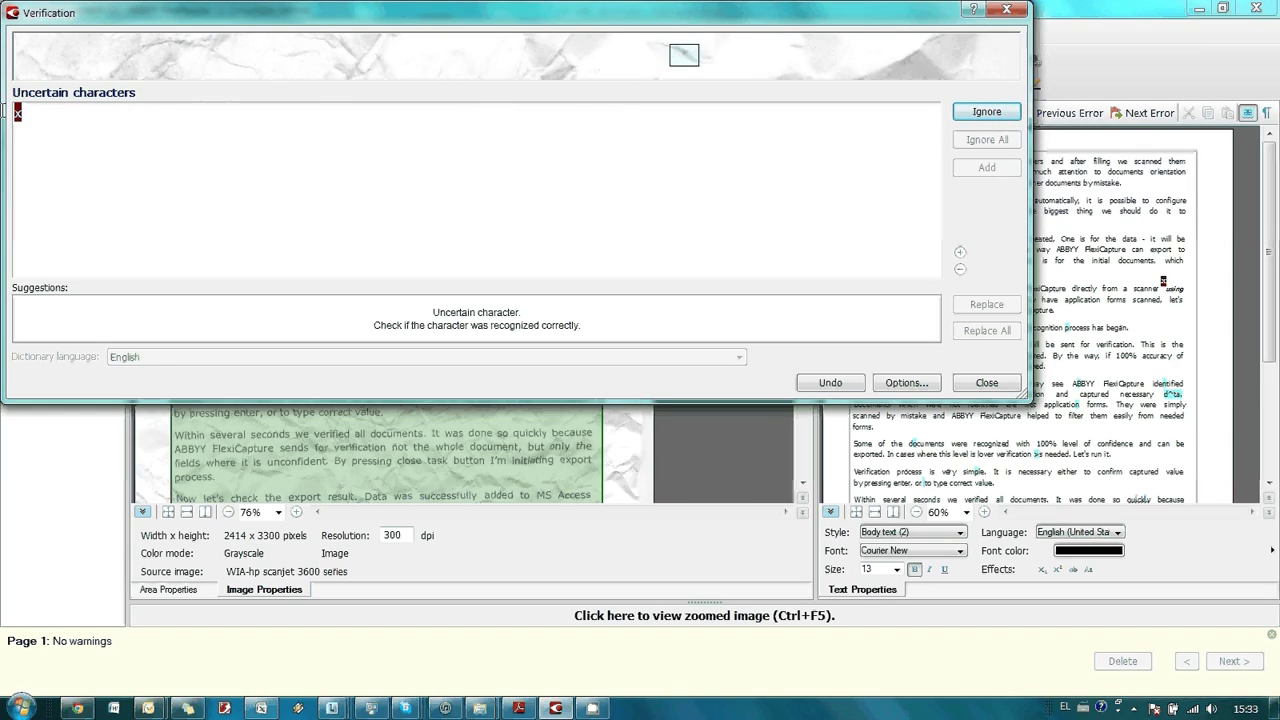
pyautogui.click(1004, 118)
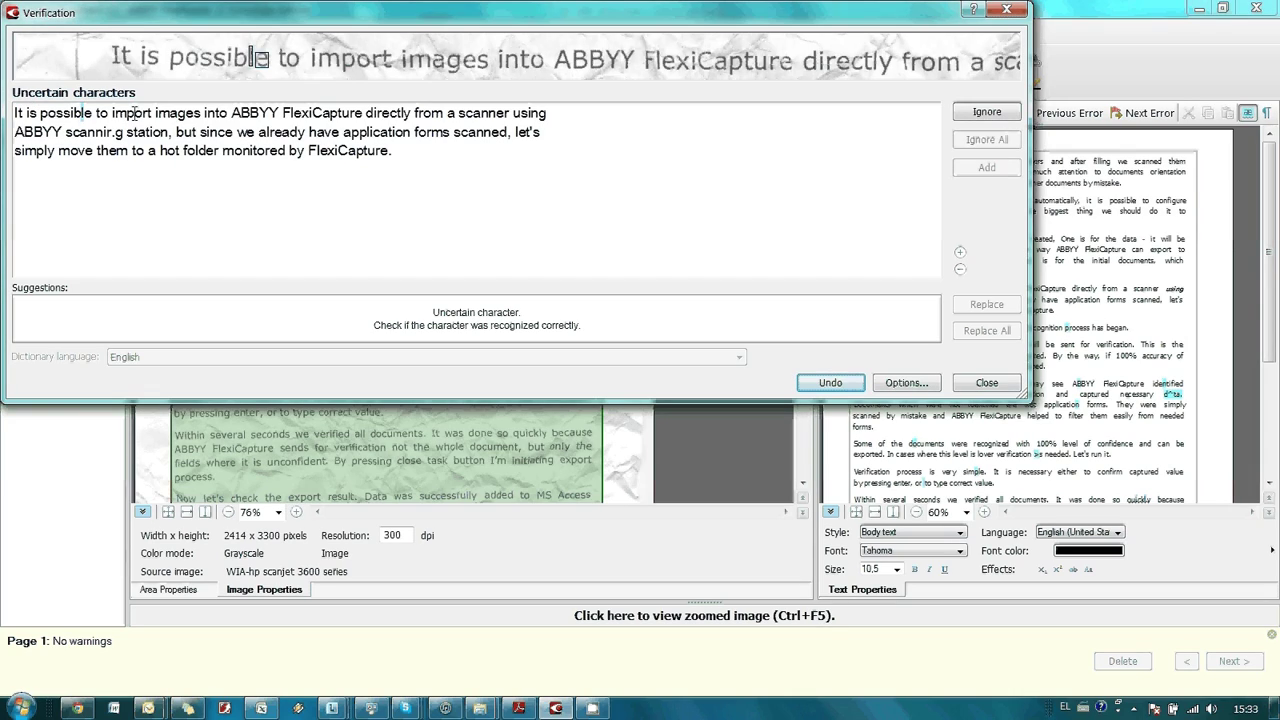
# - Ignore the uncertain character in "possible" and correct "scannir.g" to "scanning"
pyautogui.press('Return')
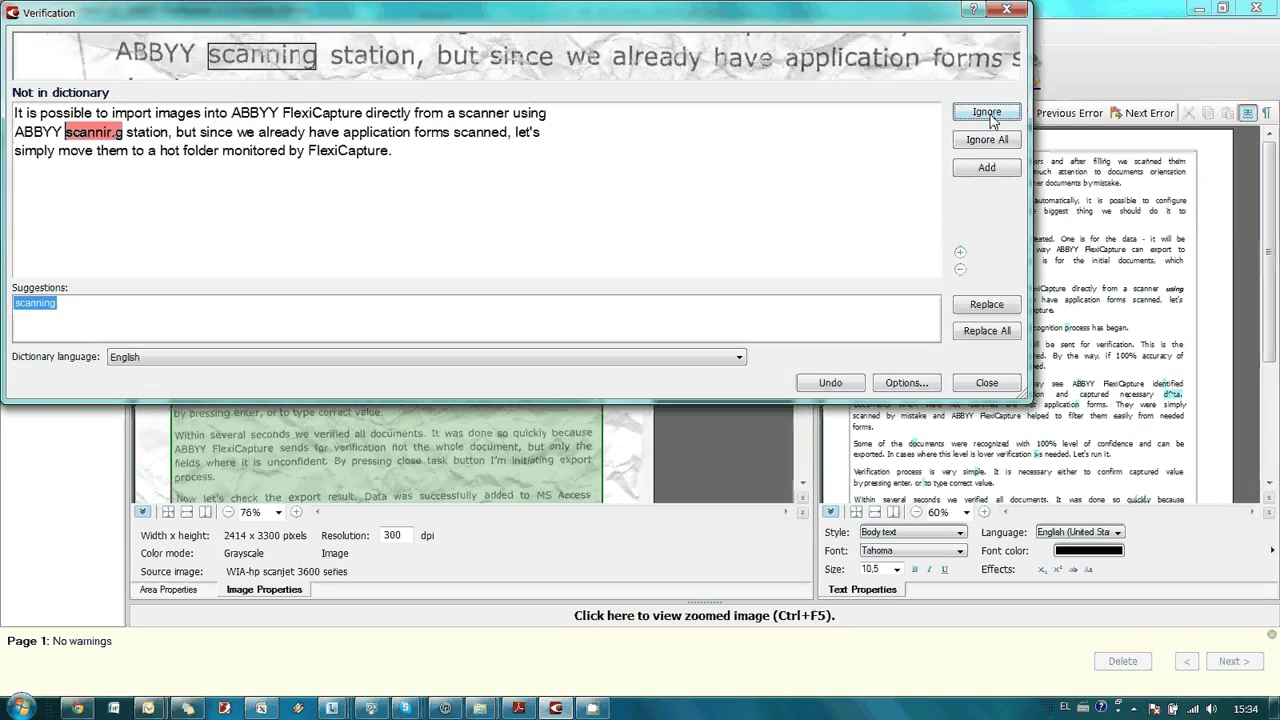
pyautogui.press('Return')
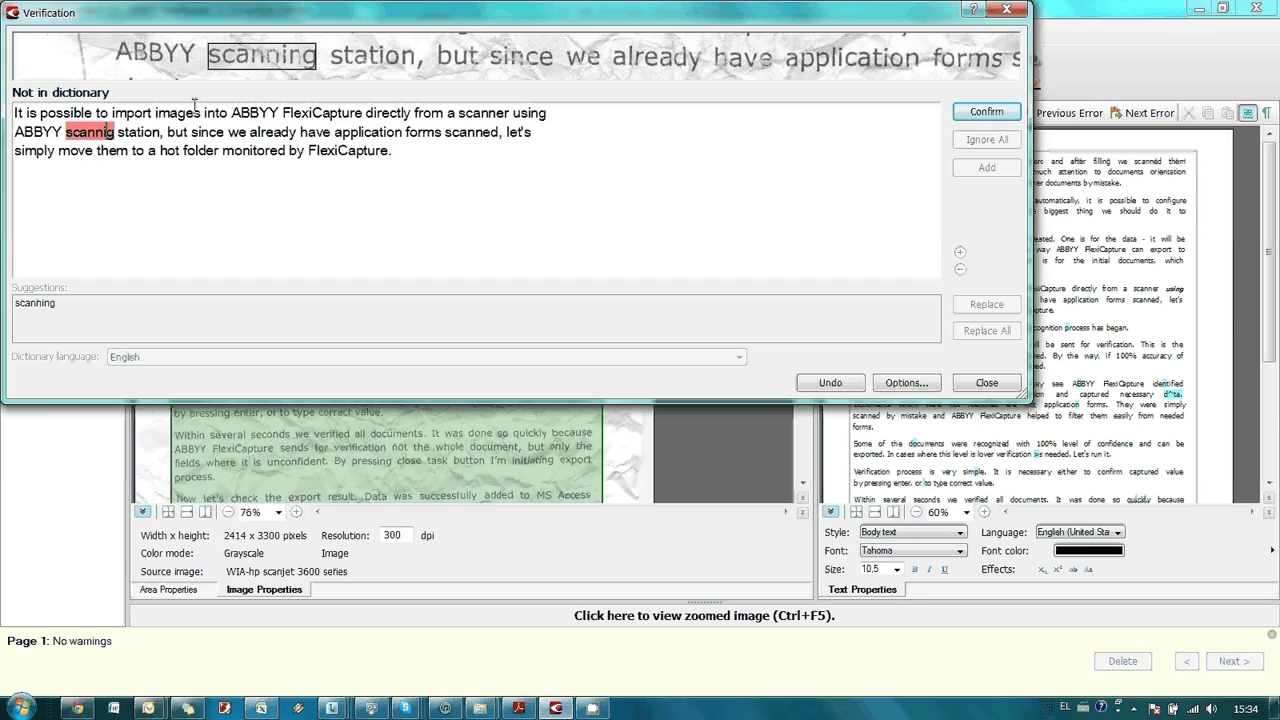
pyautogui.click(987, 113)
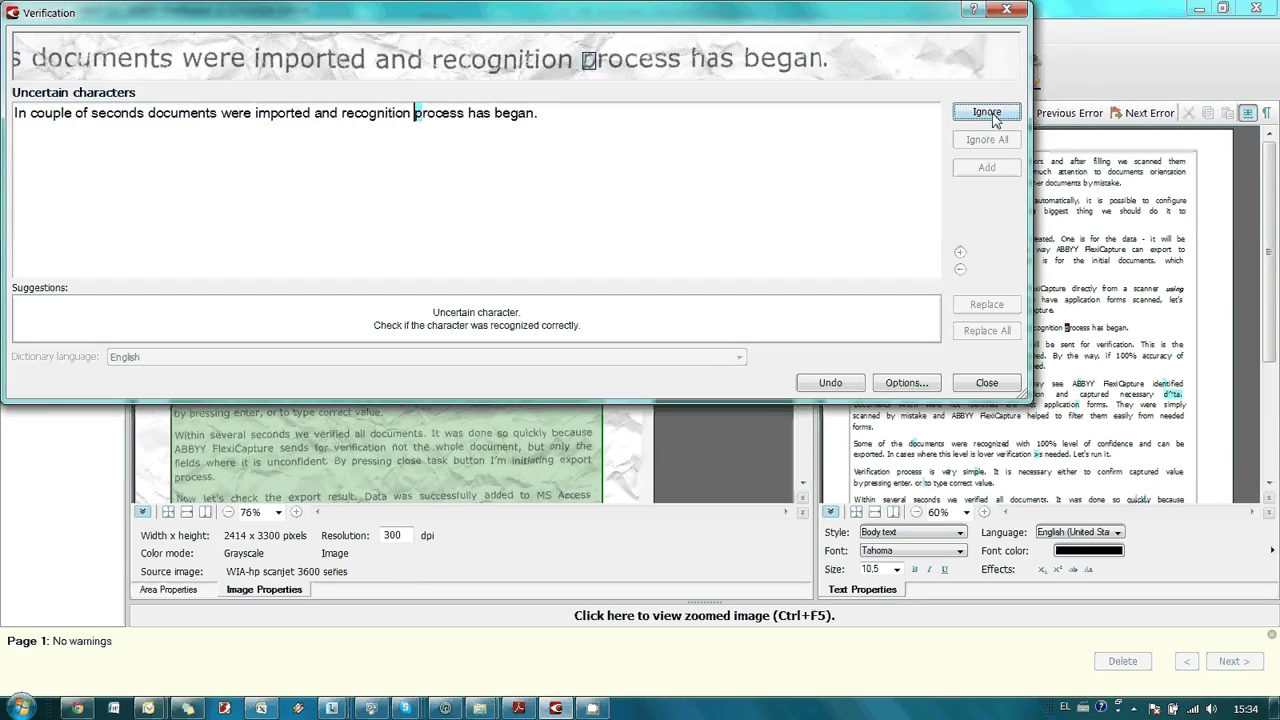
# - Ignore the uncertain characters up to the verification station paragraph and correct "d^ta" to "data" there
pyautogui.click(990, 114)
pyautogui.click(989, 113)
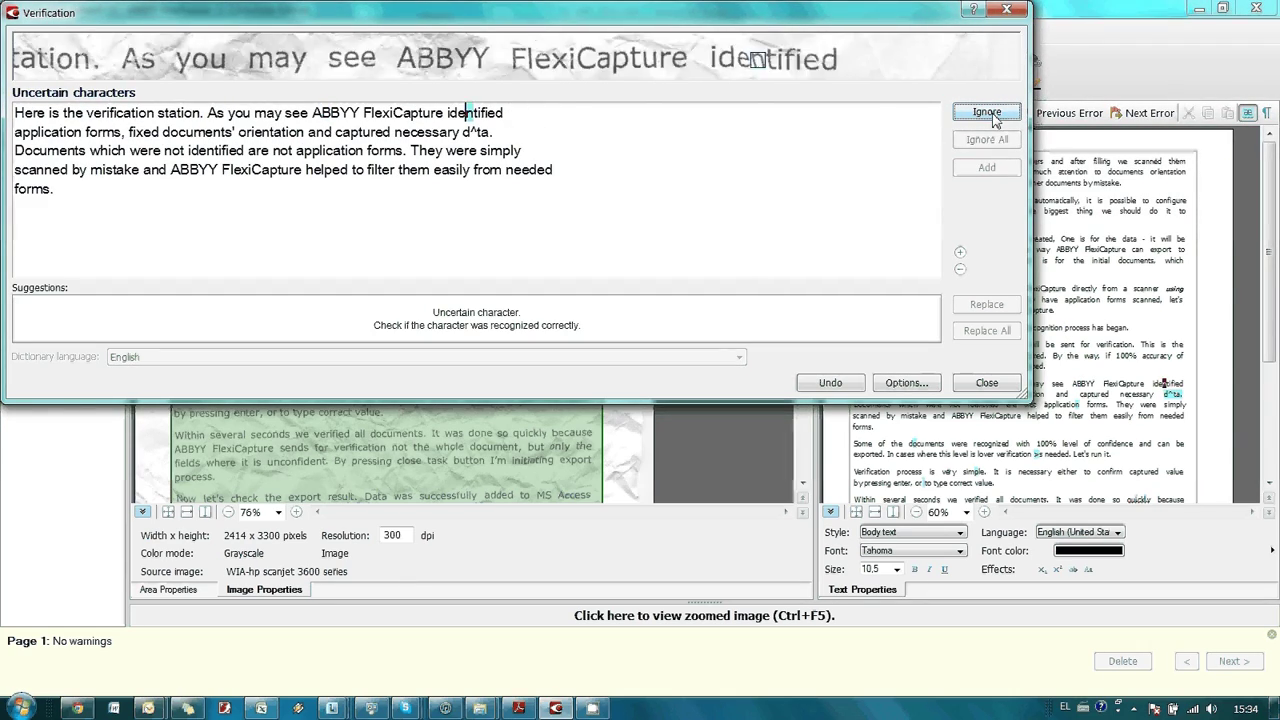
pyautogui.click(987, 112)
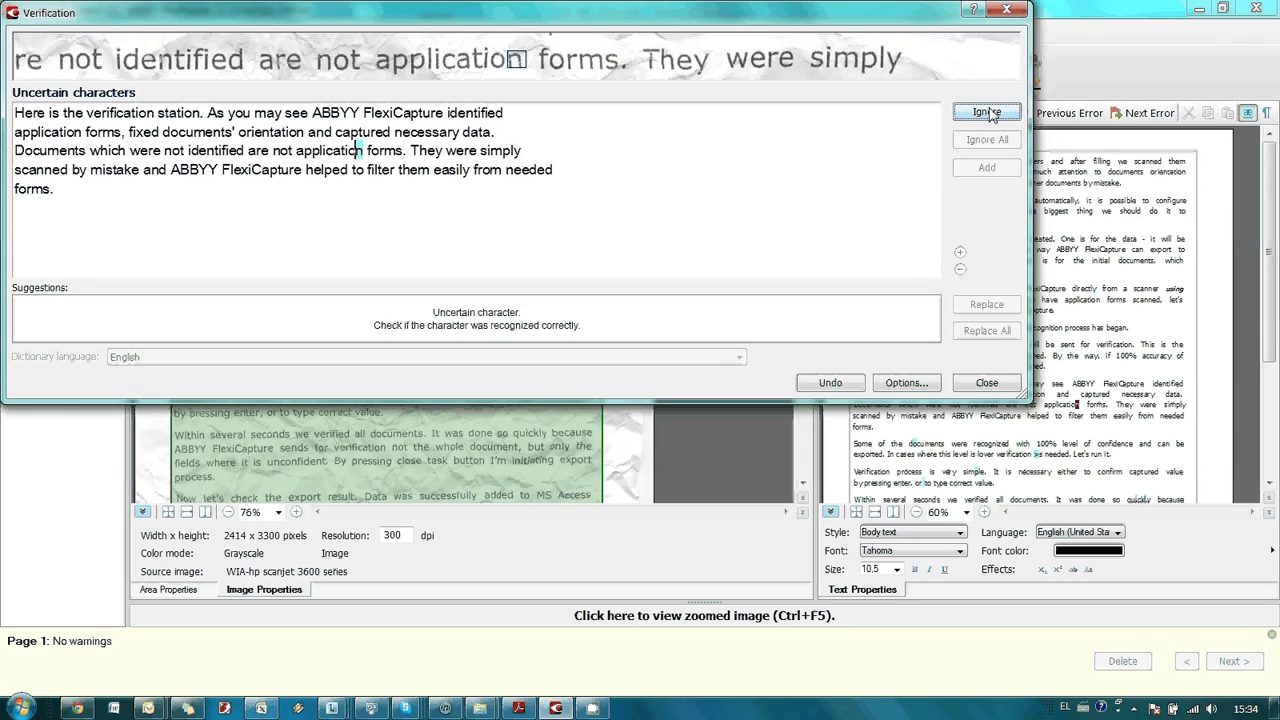
# - Ignore the next correctly recognized characters and correct ">s" to "is" before "needed" in the confidence level paragraph
pyautogui.click(987, 112)
pyautogui.click(987, 112)
pyautogui.click(830, 383)
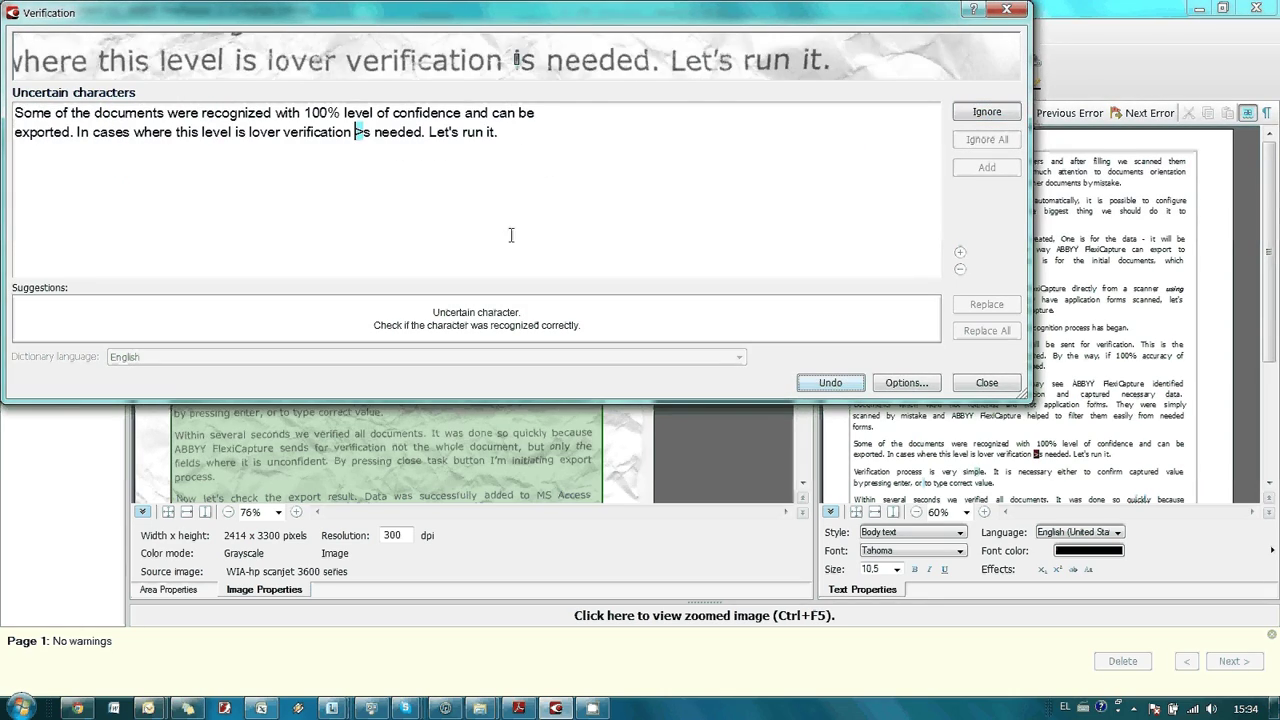
pyautogui.click(987, 112)
pyautogui.click(977, 117)
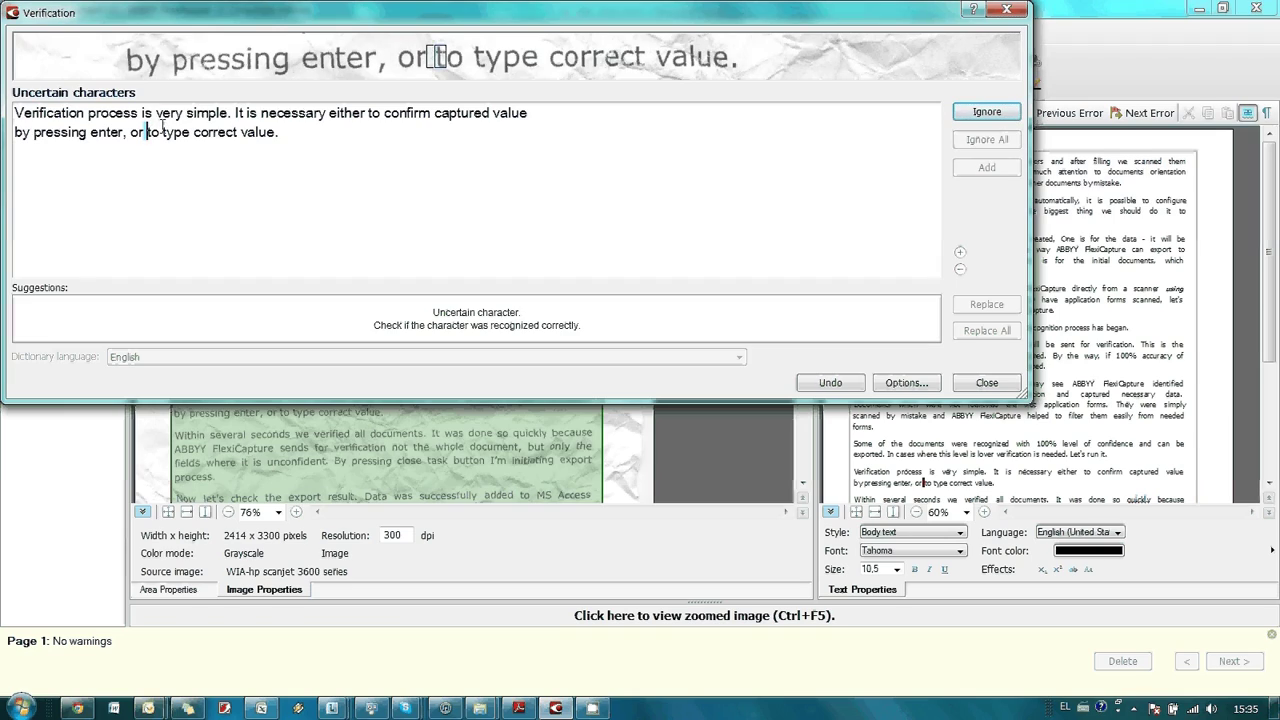
# - Ignore the uncertain characters in the verification process paragraph and correct "init/a ting" to "initiating" before "export" in the following paragraph
pyautogui.press('Return')
pyautogui.press('Return')
pyautogui.click(985, 114)
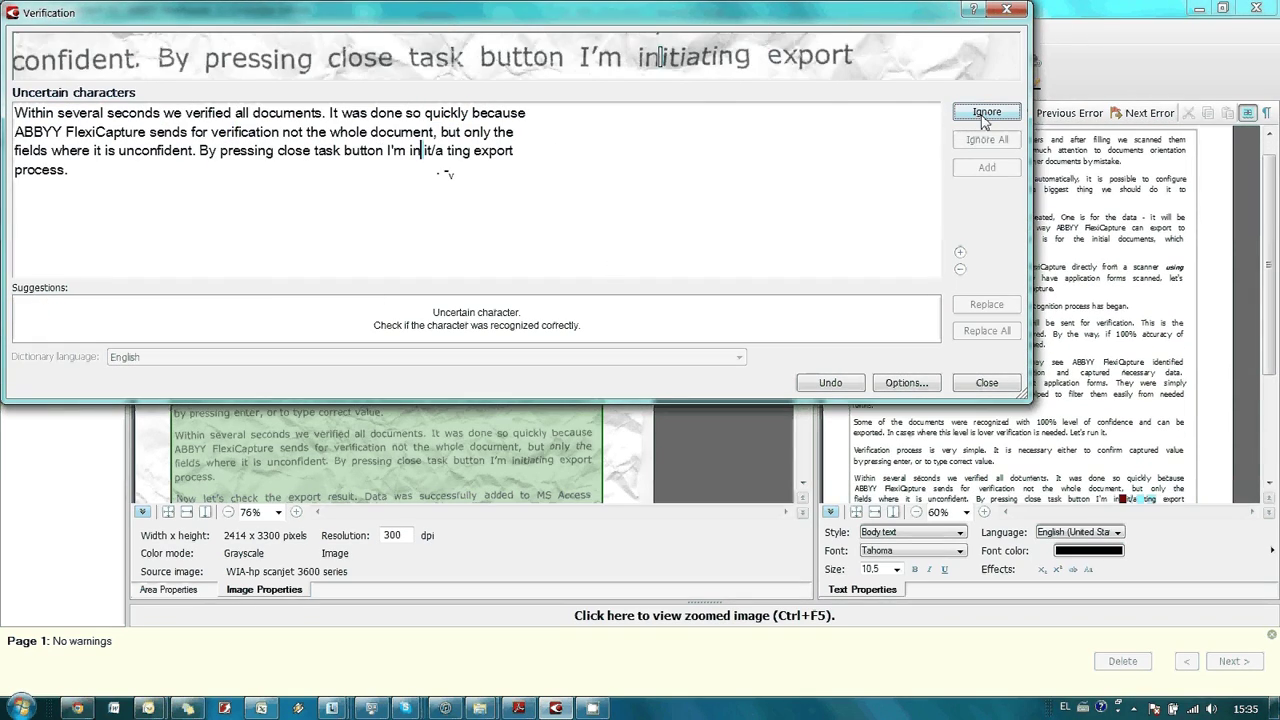
pyautogui.moveTo(421, 150); pyautogui.dragTo(443, 151)
pyautogui.write('itiating')
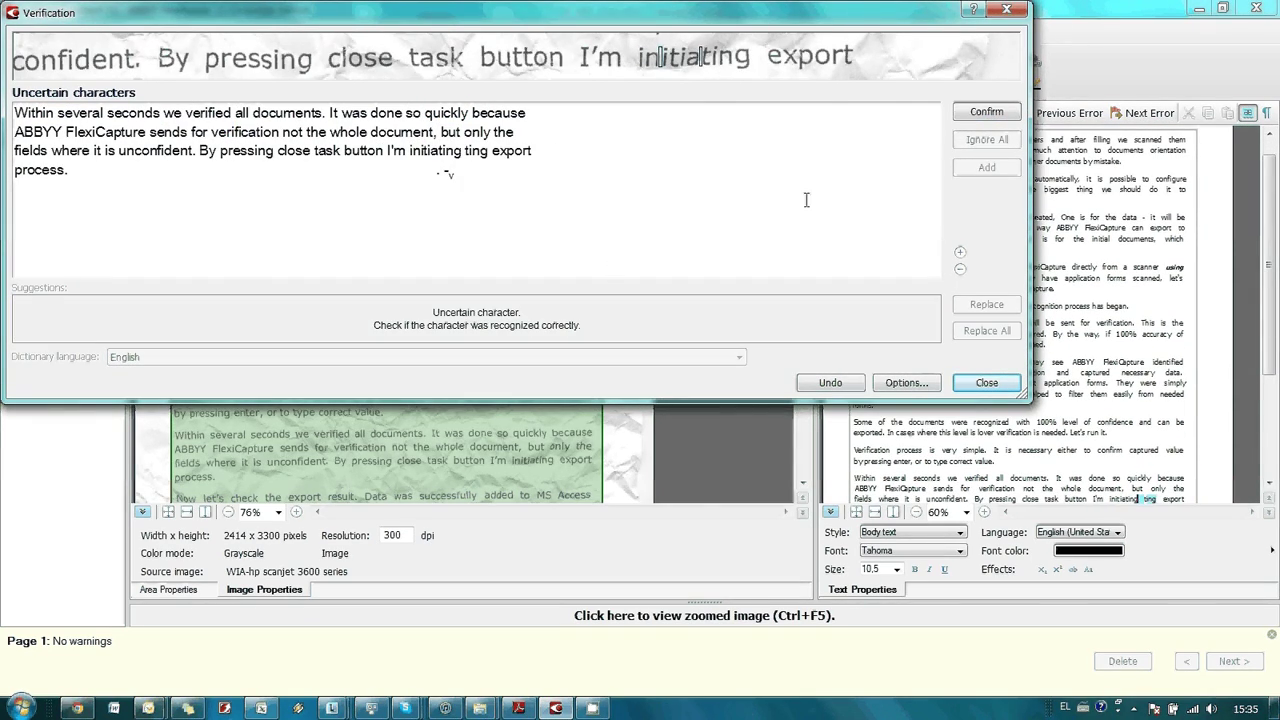
pyautogui.press('Return')
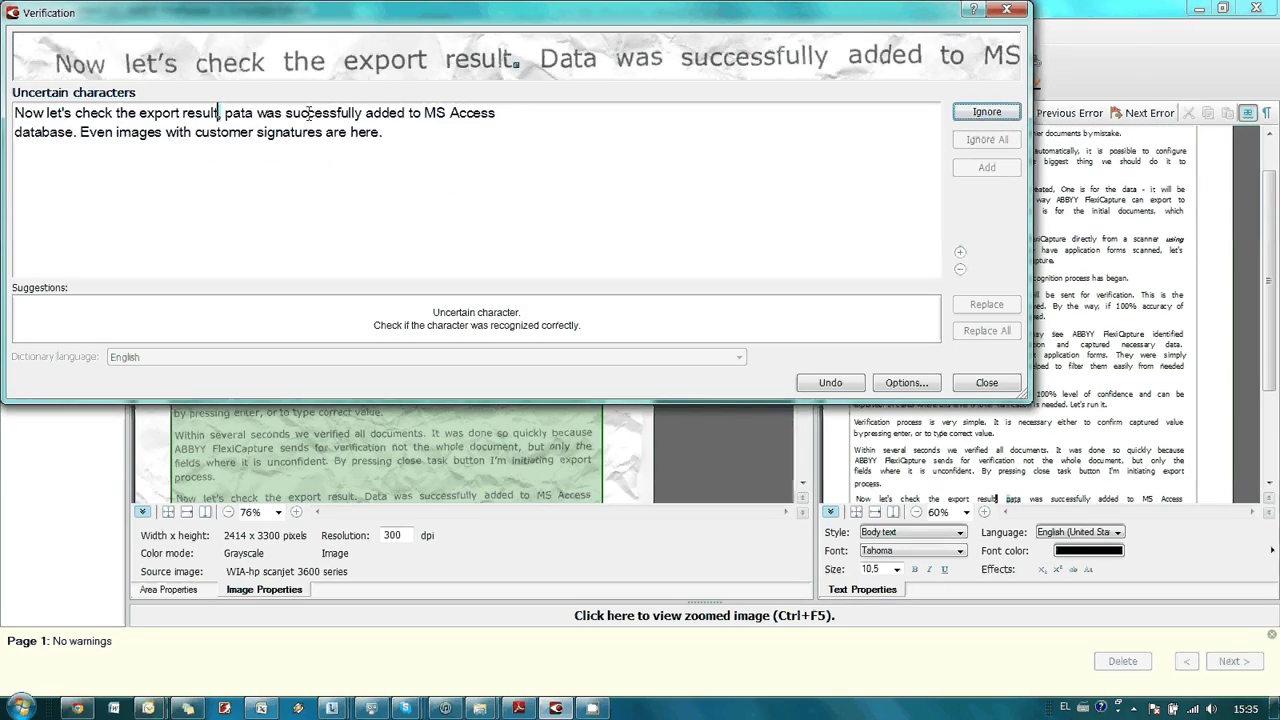
# - Correct "result, pata" to "result. Data" in the export result paragraph and ignore the next uncertain character
pyautogui.write('. D')
pyautogui.press('Return')
pyautogui.click(987, 112)
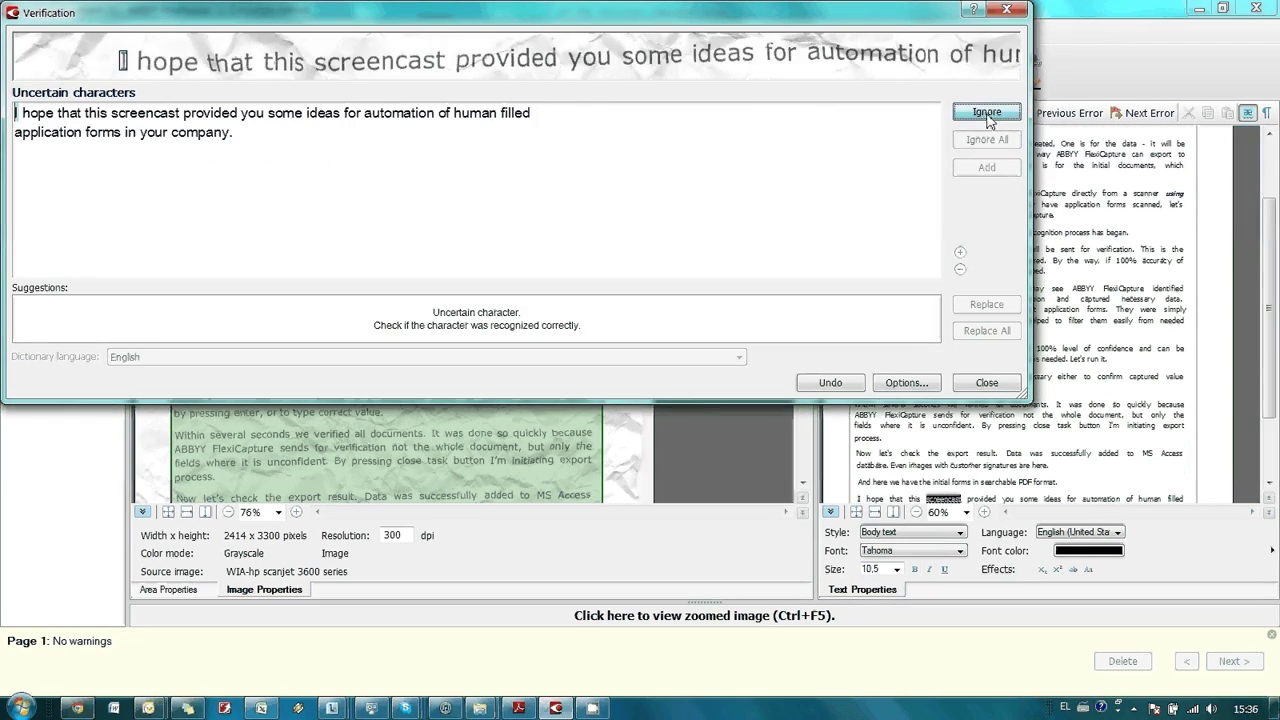
pyautogui.click(987, 112)
pyautogui.moveTo(467, 113); pyautogui.dragTo(434, 113)
pyautogui.write('-capt')
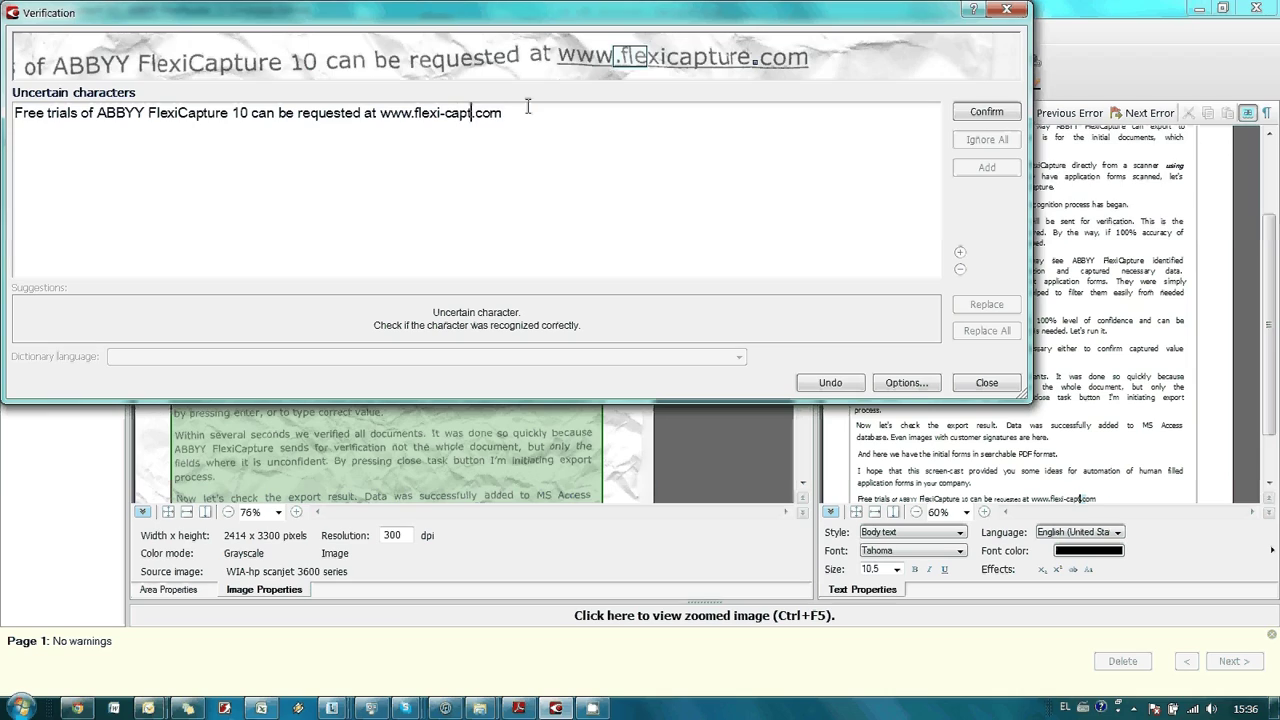
pyautogui.write('ure')
pyautogui.press('Return')
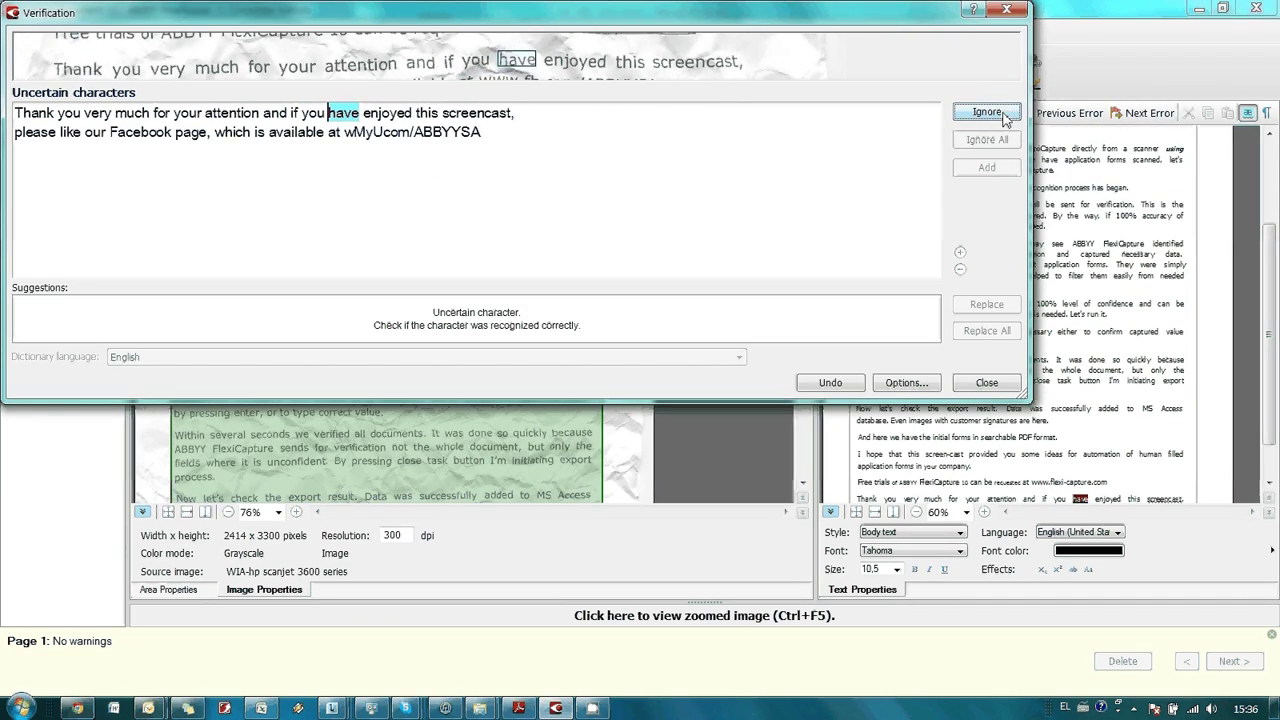
# - Ignore the uncertain characters in the thank-you paragraph up to its Facebook address
pyautogui.click(1003, 115)
pyautogui.click(1003, 115)
pyautogui.click(1003, 115)
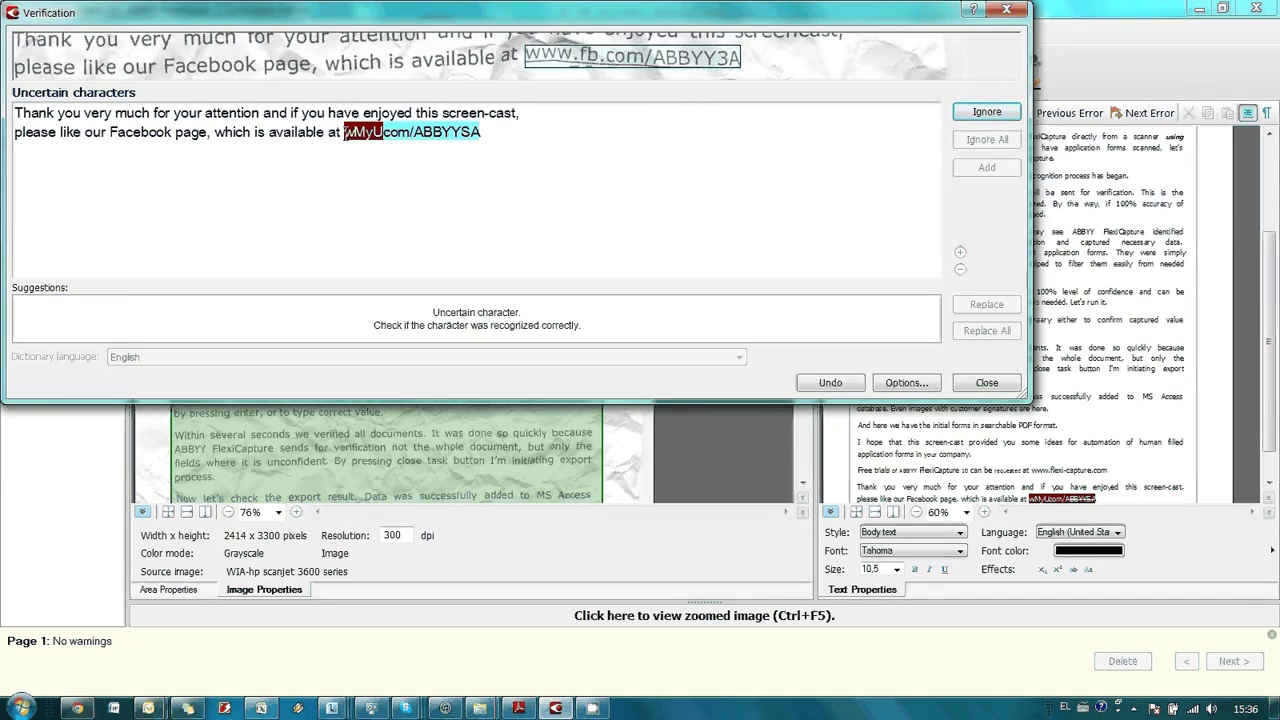
pyautogui.write('www.fb.')
pyautogui.press('Return')
pyautogui.write('3')
pyautogui.press('Return')
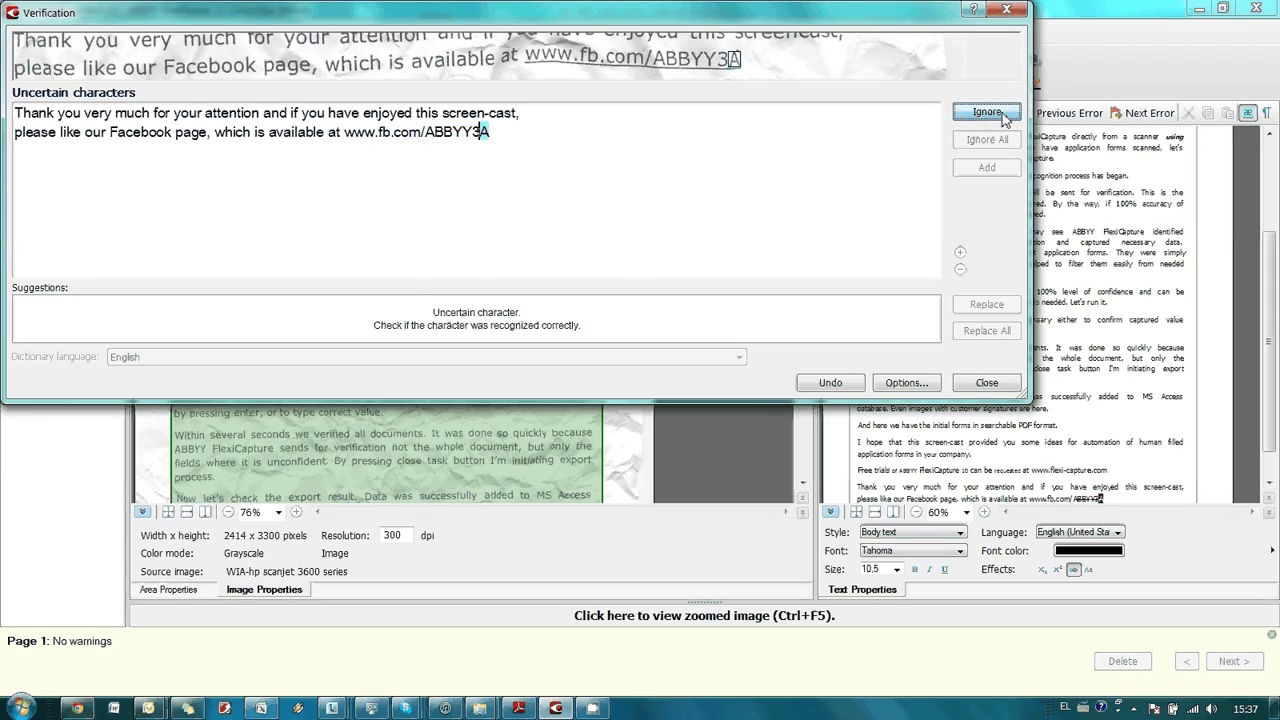
pyautogui.click(1003, 115)
pyautogui.click(512, 248)
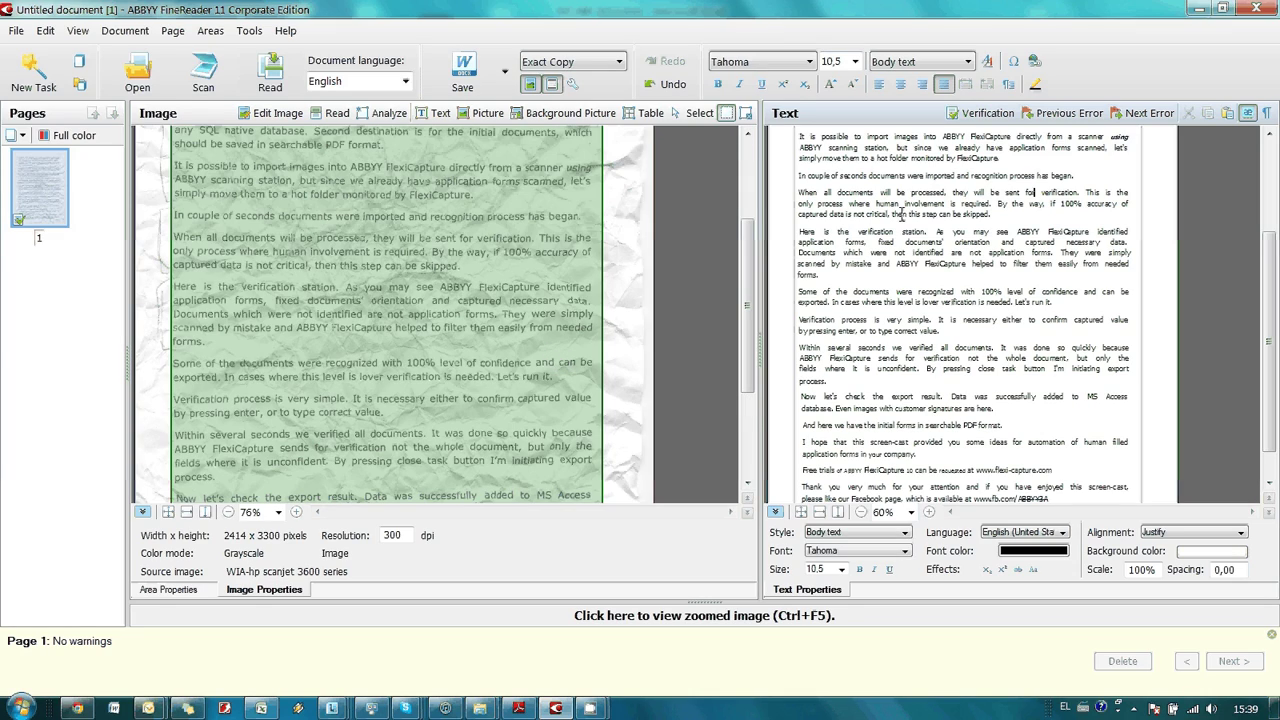
# - Set the recognized text's zoom to 125% and widen its pane to show the beginnings of the lines
pyautogui.click(911, 513)
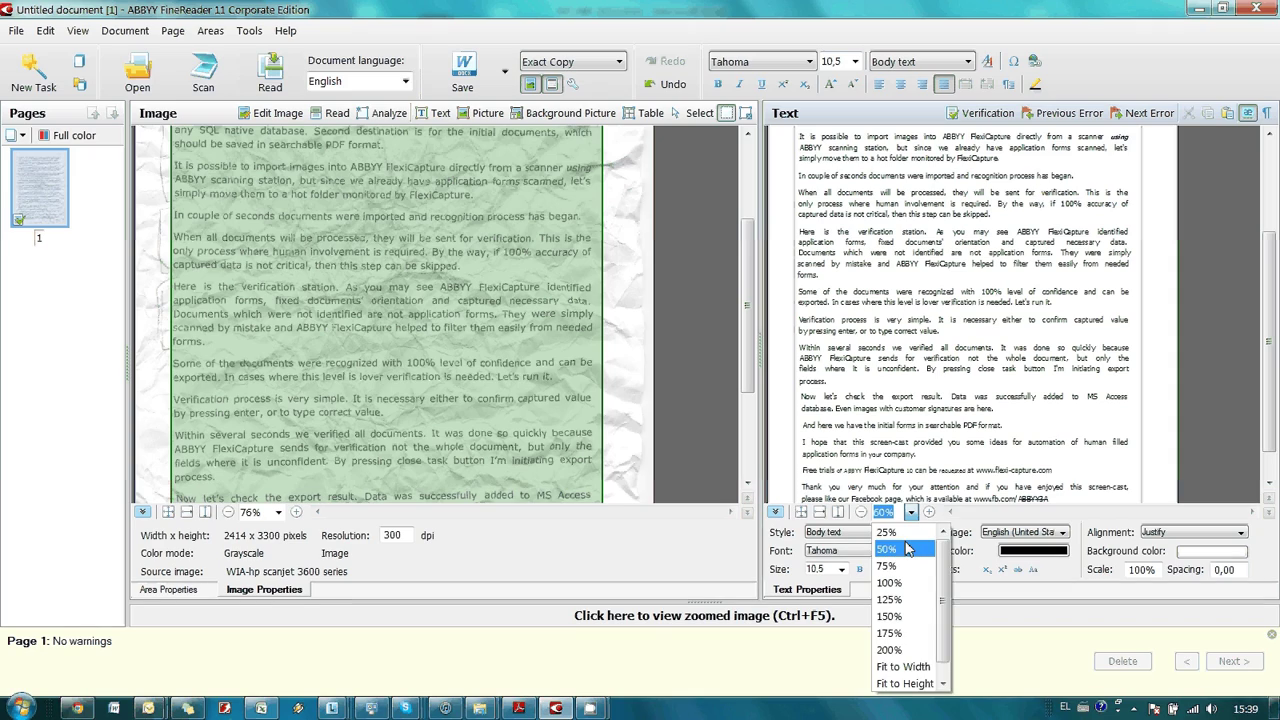
pyautogui.click(889, 599)
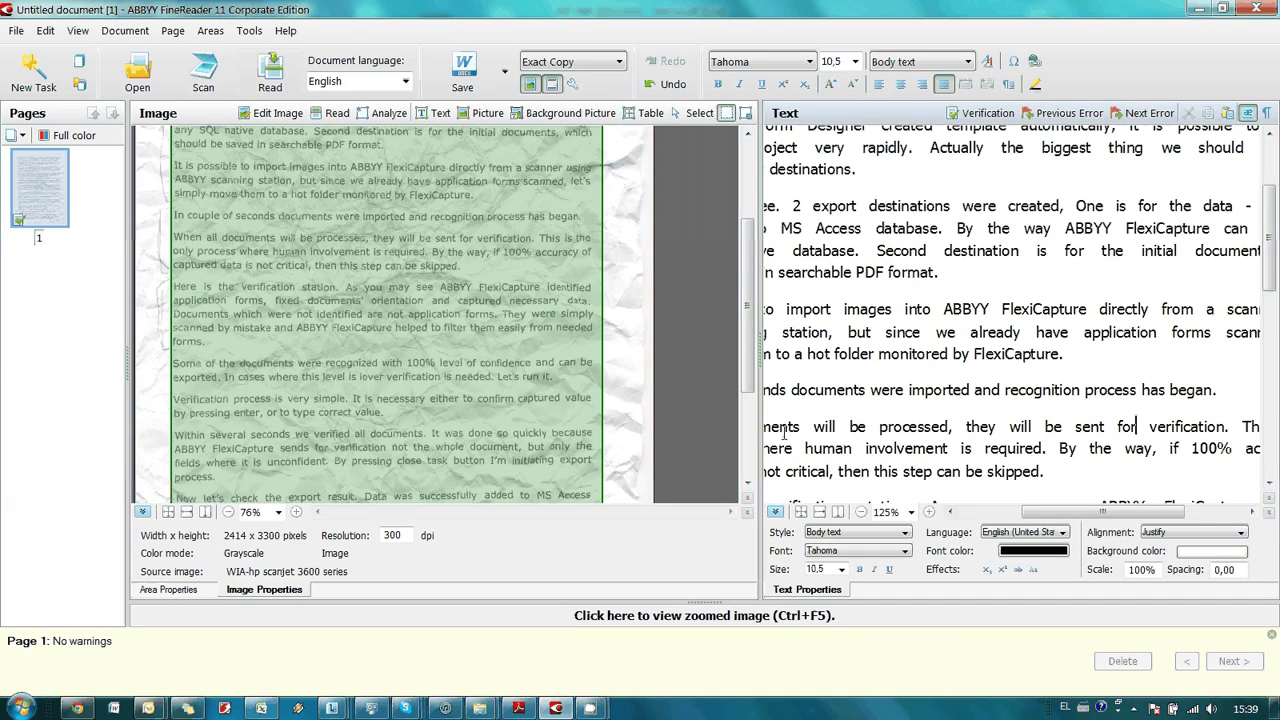
pyautogui.moveTo(758, 418); pyautogui.dragTo(645, 418)
pyautogui.click(793, 205)
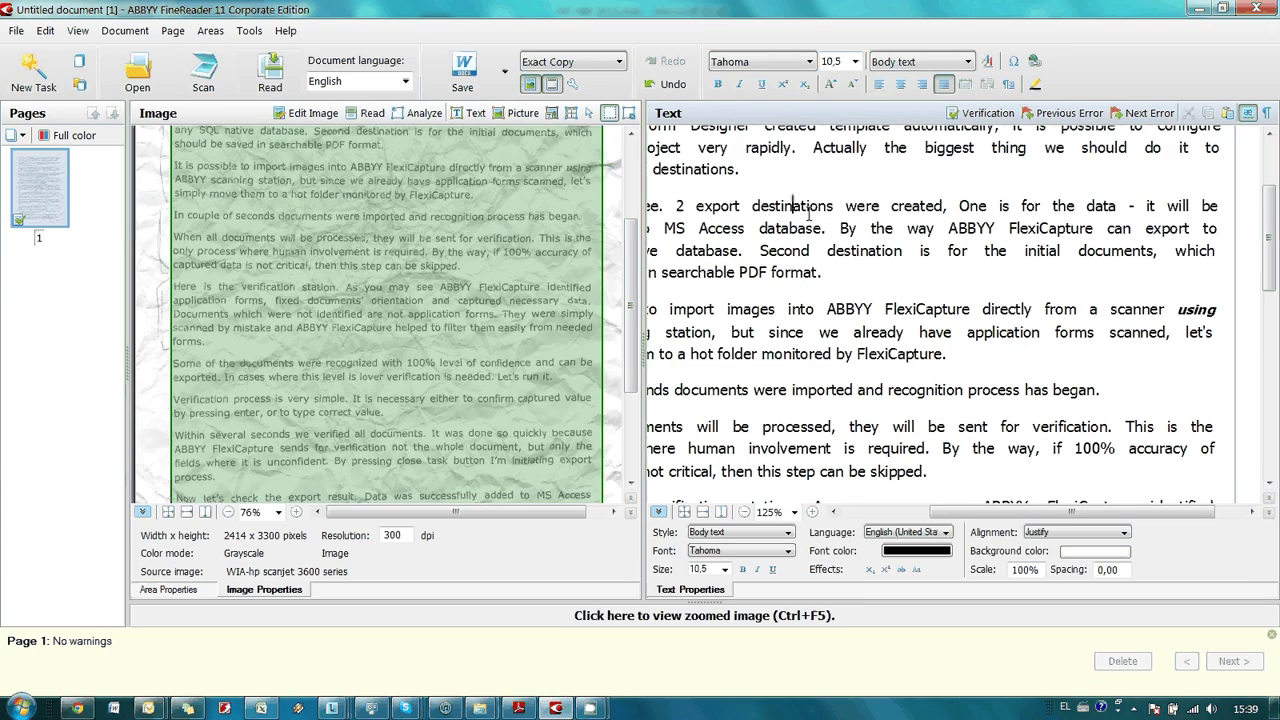
pyautogui.moveTo(822, 272); pyautogui.dragTo(932, 229)
pyautogui.click(795, 228)
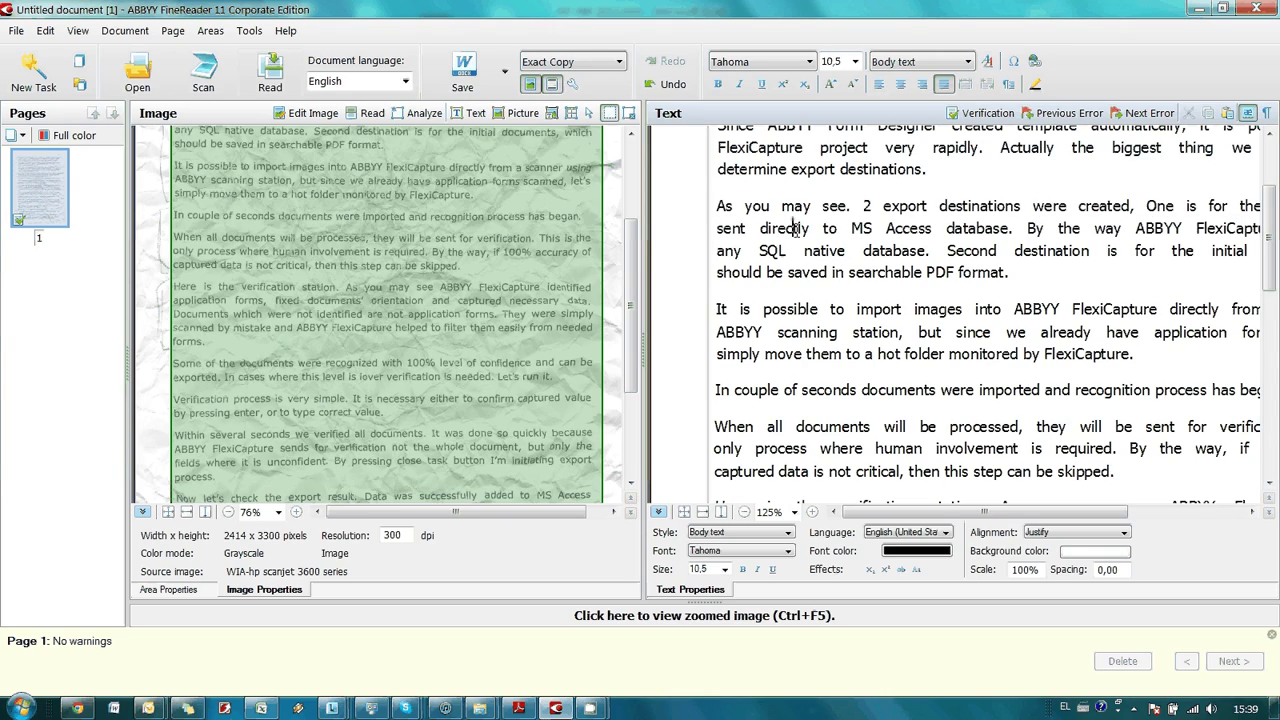
# - Replace "2" with "two" before "export destinations" in the recognized text
pyautogui.click(872, 205)
pyautogui.press('BackSpace')
pyautogui.write('two')
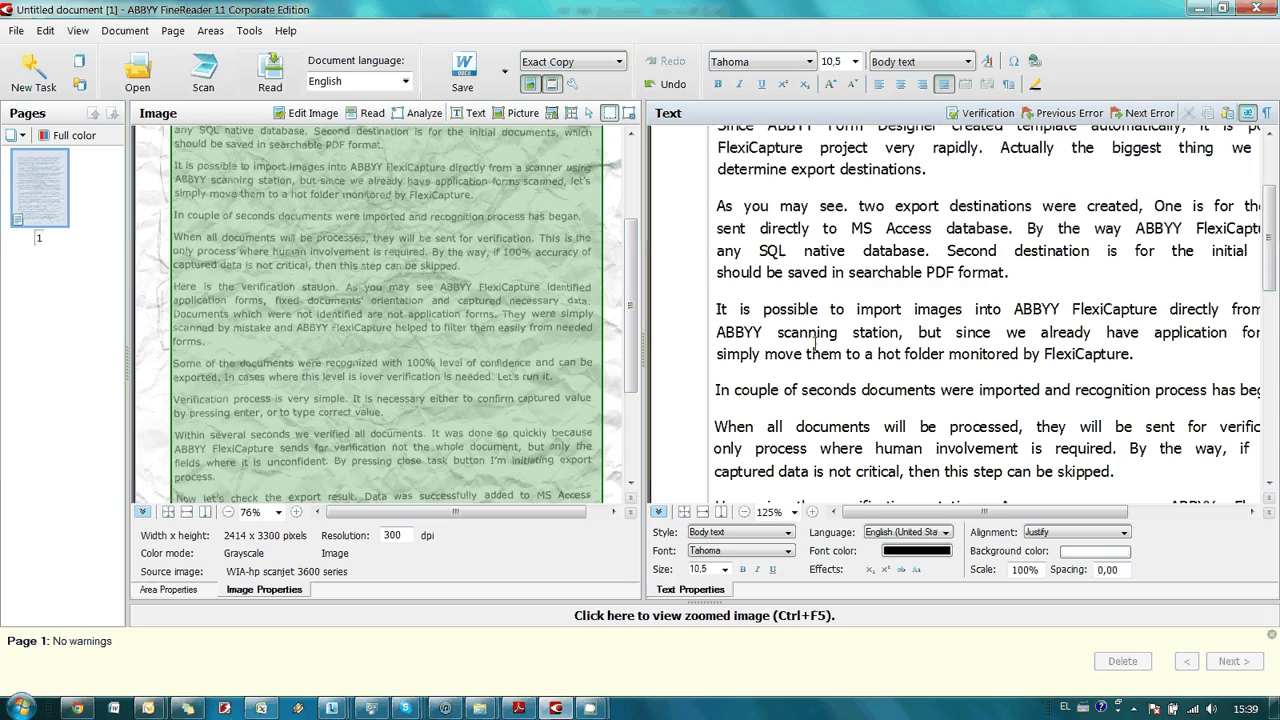
# - Replace "possible" with the nonsense word "wfklwfmwl" and split "FlexiCapture" into "Flexi Capture" at the end of the image import paragraph
pyautogui.doubleClick(790, 310)
pyautogui.press('Delete')
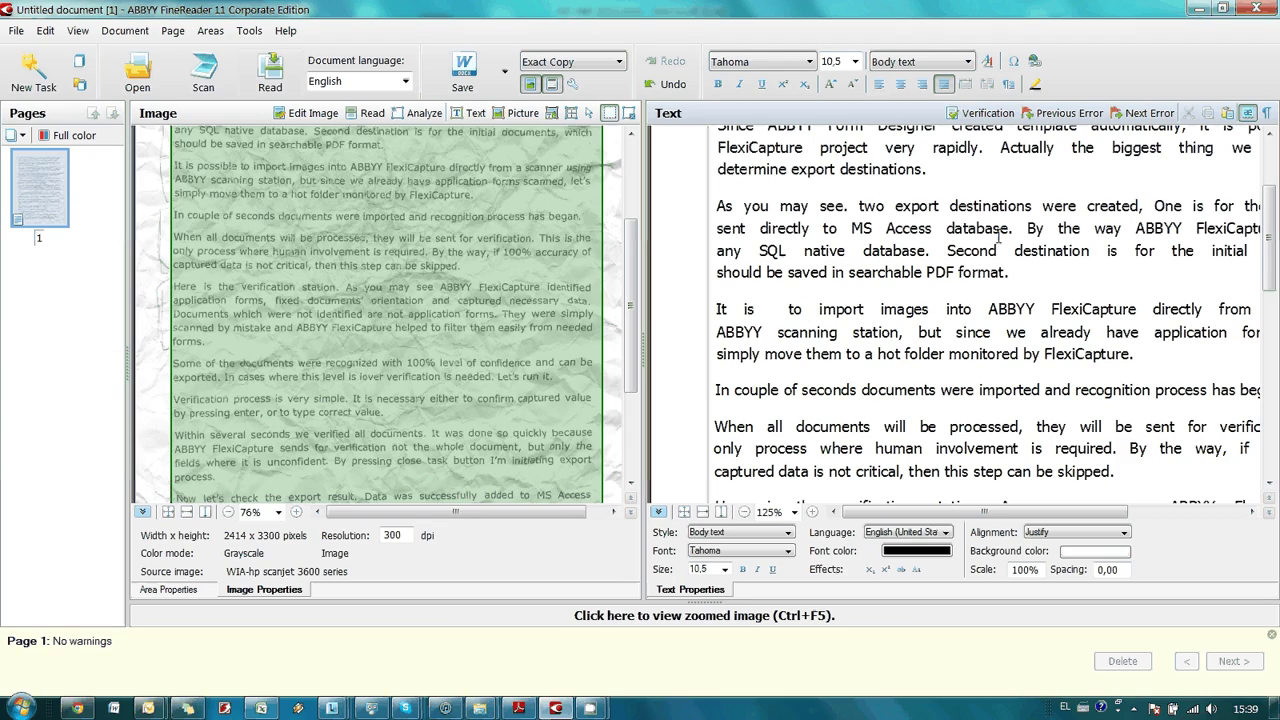
pyautogui.write('wi')
pyautogui.write('klwfmwl')
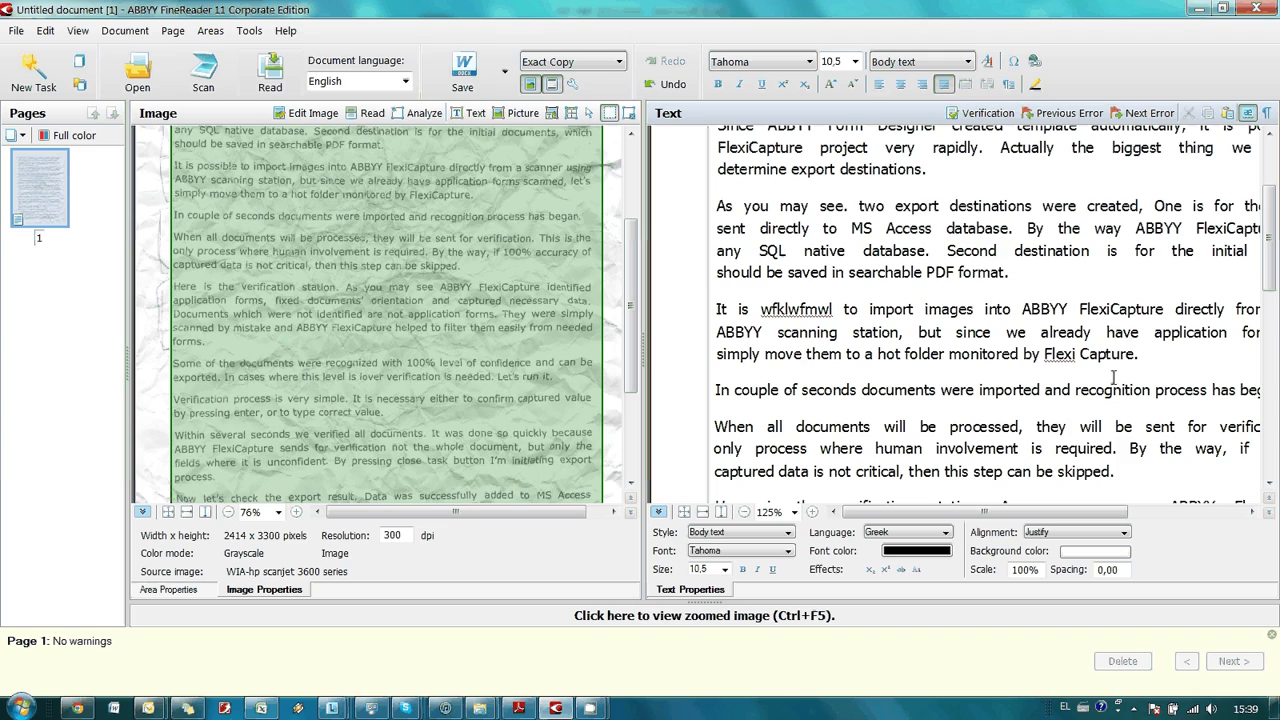
# - Delete the nonsense word "wfklwfmwl" and the extra space before "to import images"
pyautogui.moveTo(1273, 278); pyautogui.dragTo(1277, 305)
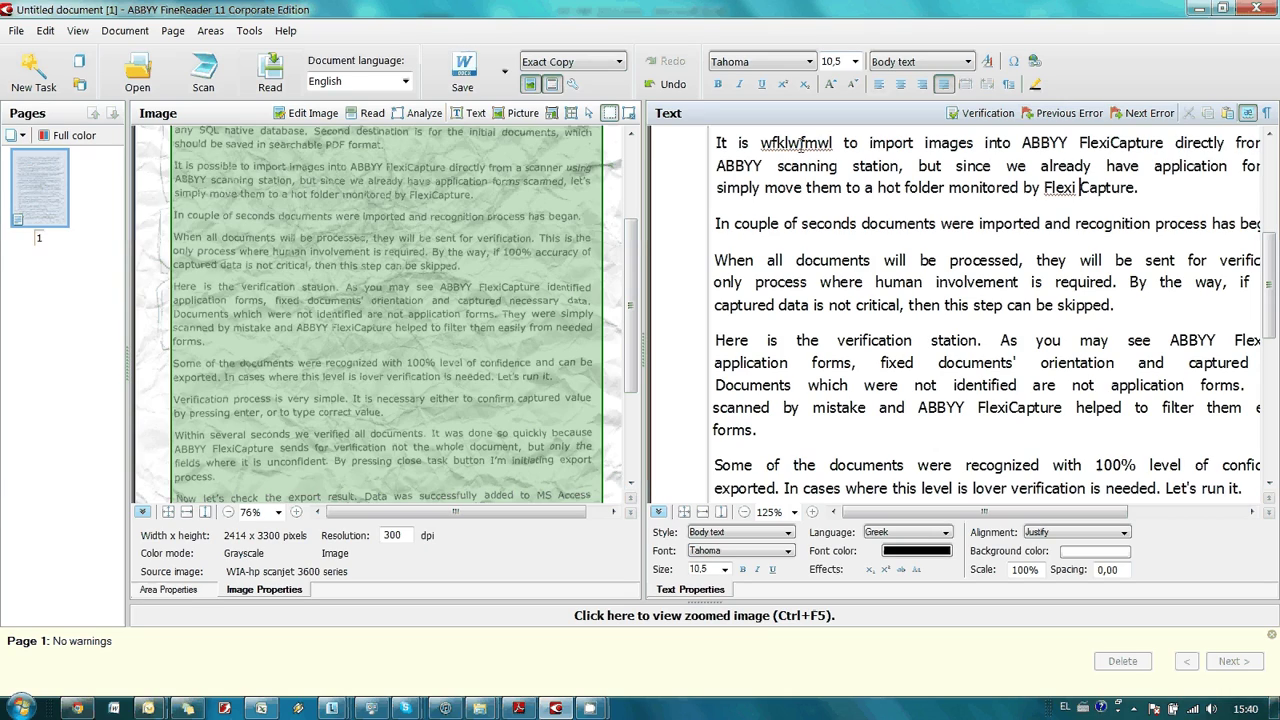
pyautogui.doubleClick(803, 143)
pyautogui.press('Delete')
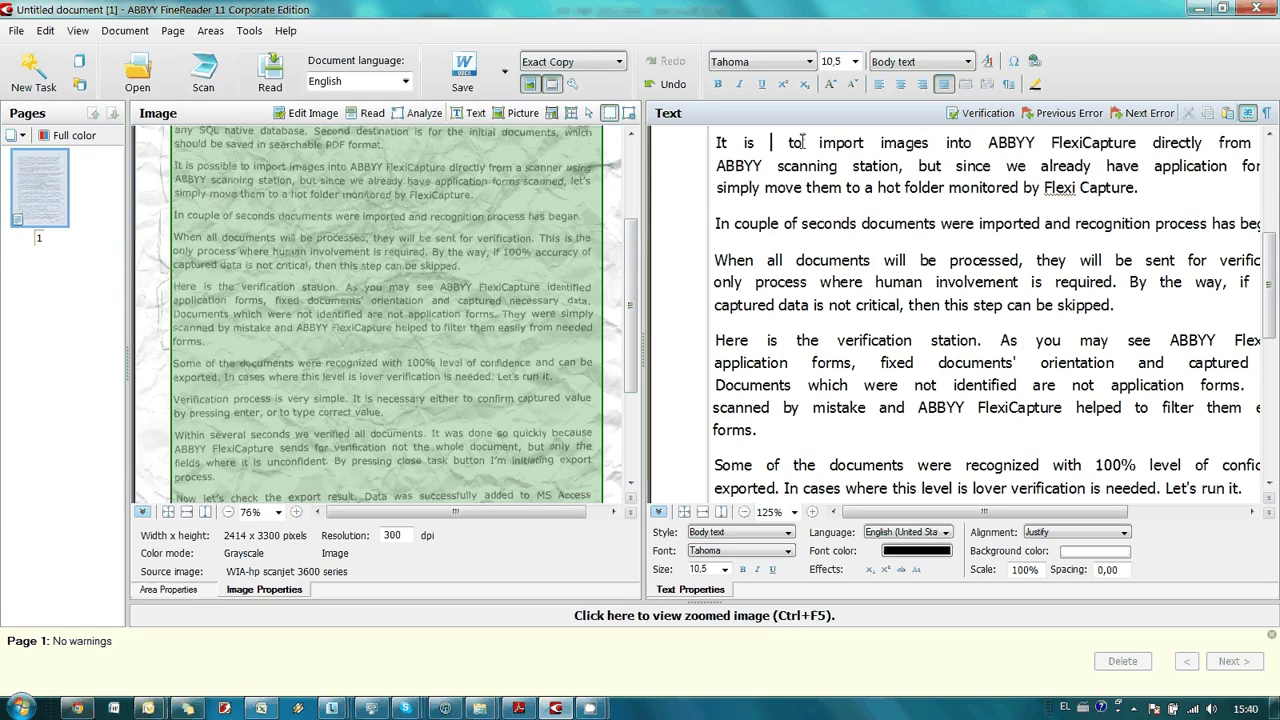
pyautogui.press('BackSpace')
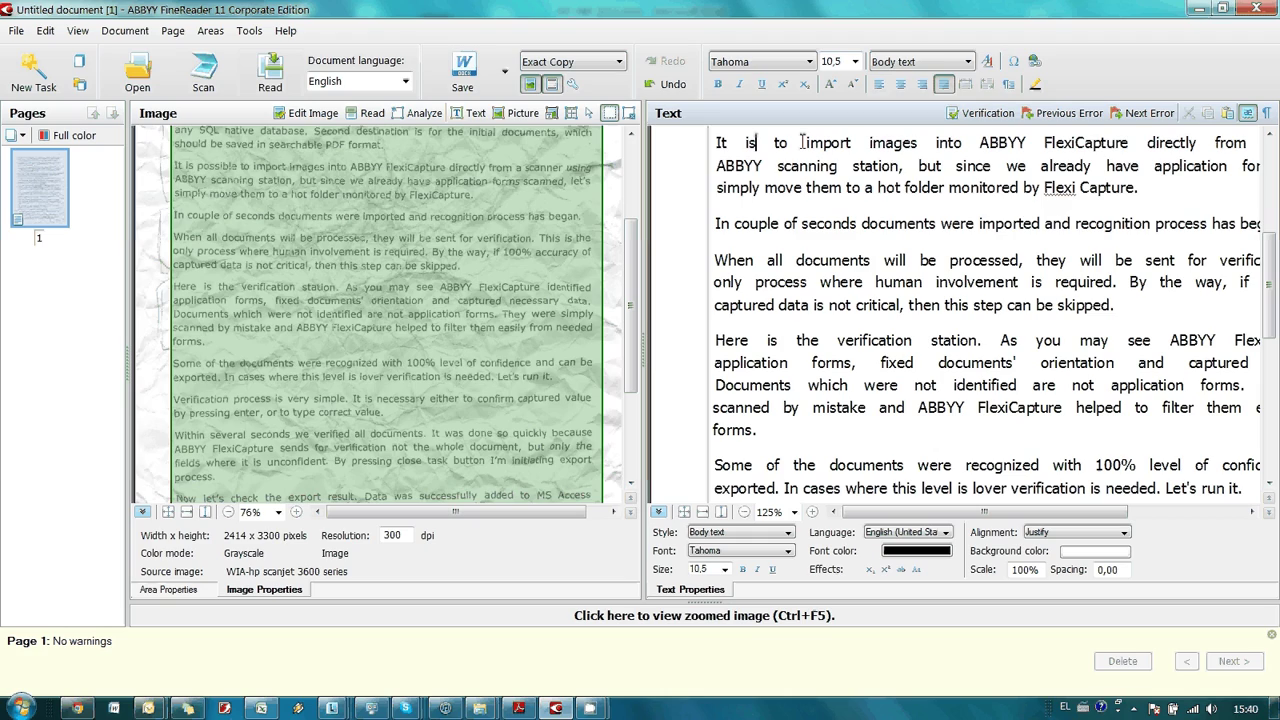
# - Start saving the recognized page as a PDF document with the Desktop as its location
pyautogui.click(505, 72)
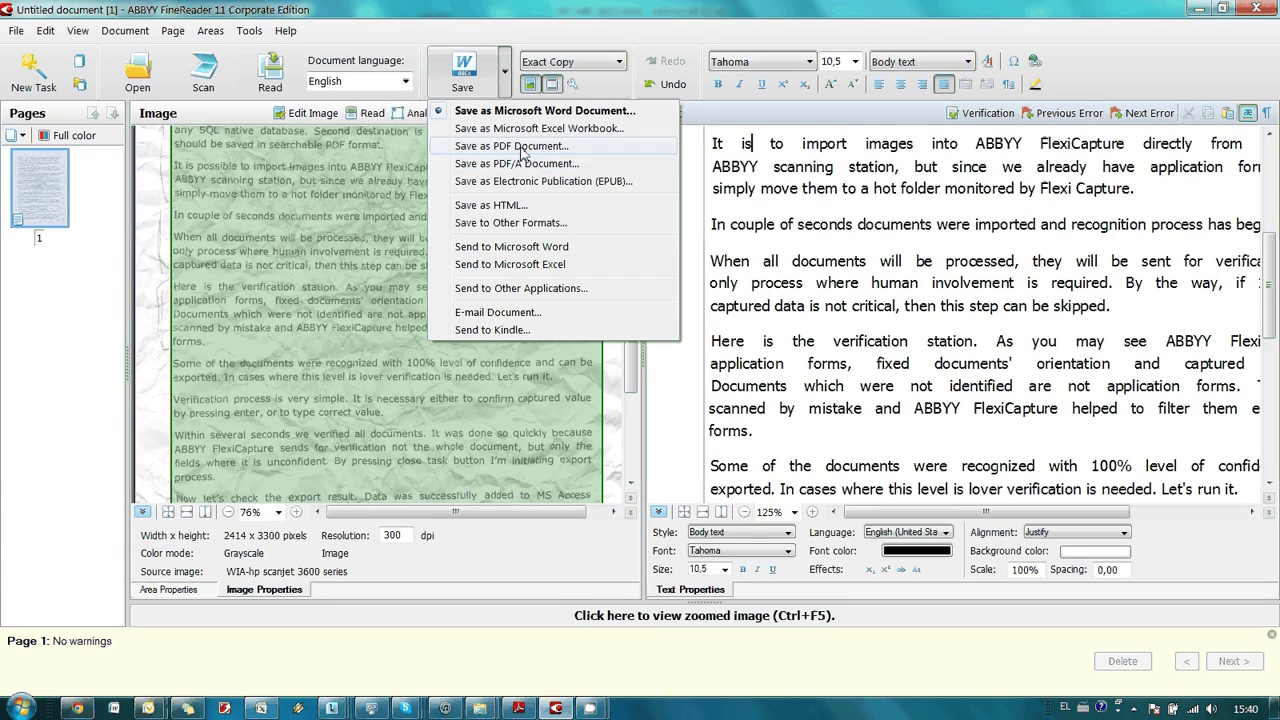
pyautogui.click(512, 146)
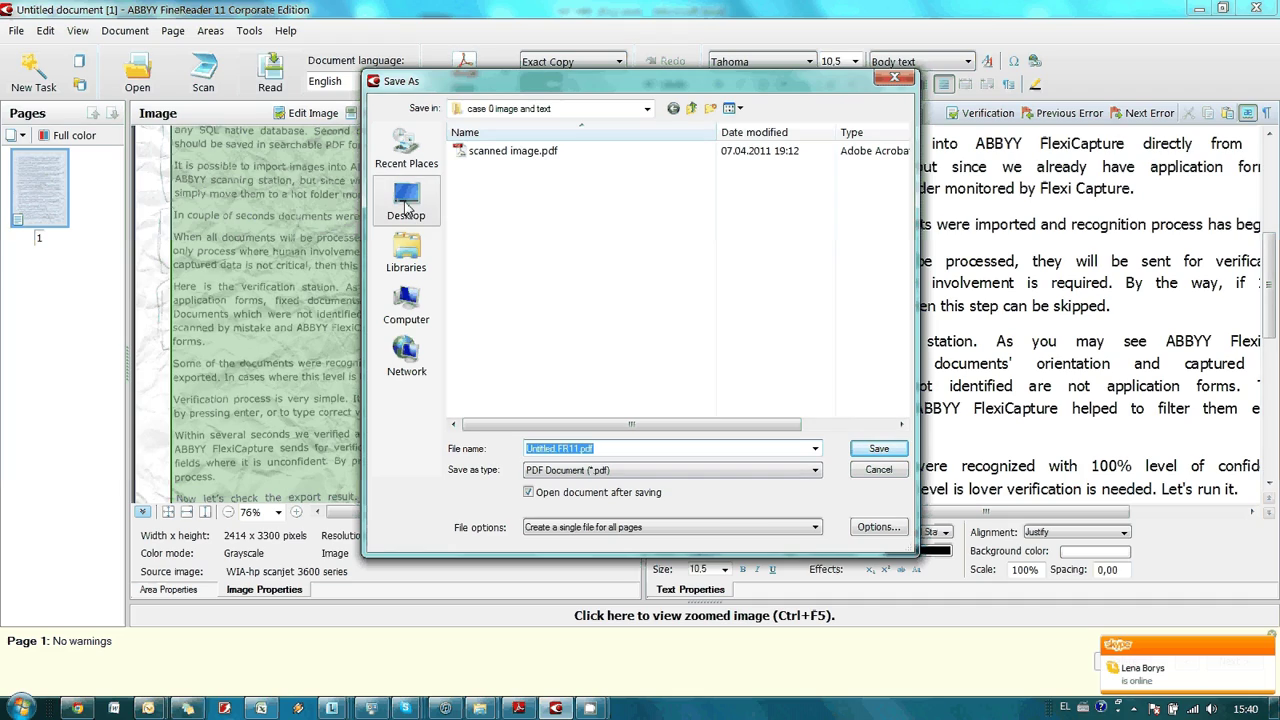
pyautogui.click(406, 206)
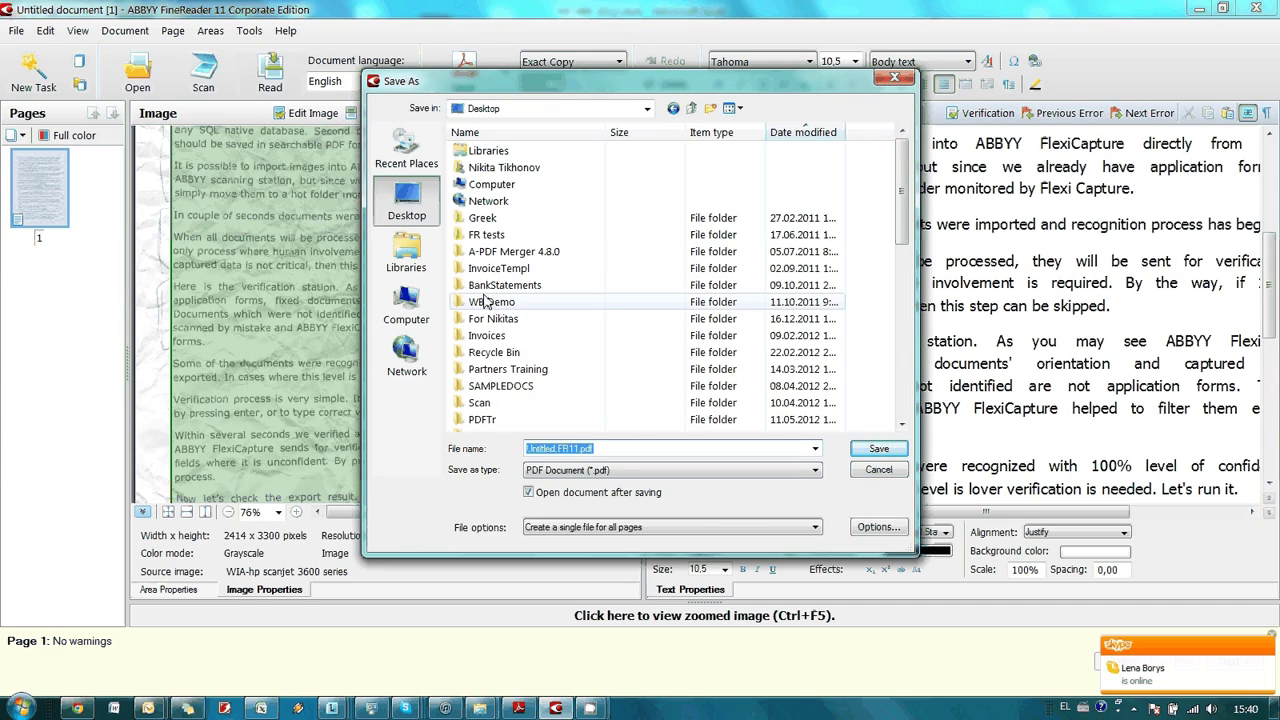
# - Name the PDF file page.pdf and save it
pyautogui.click(639, 447)
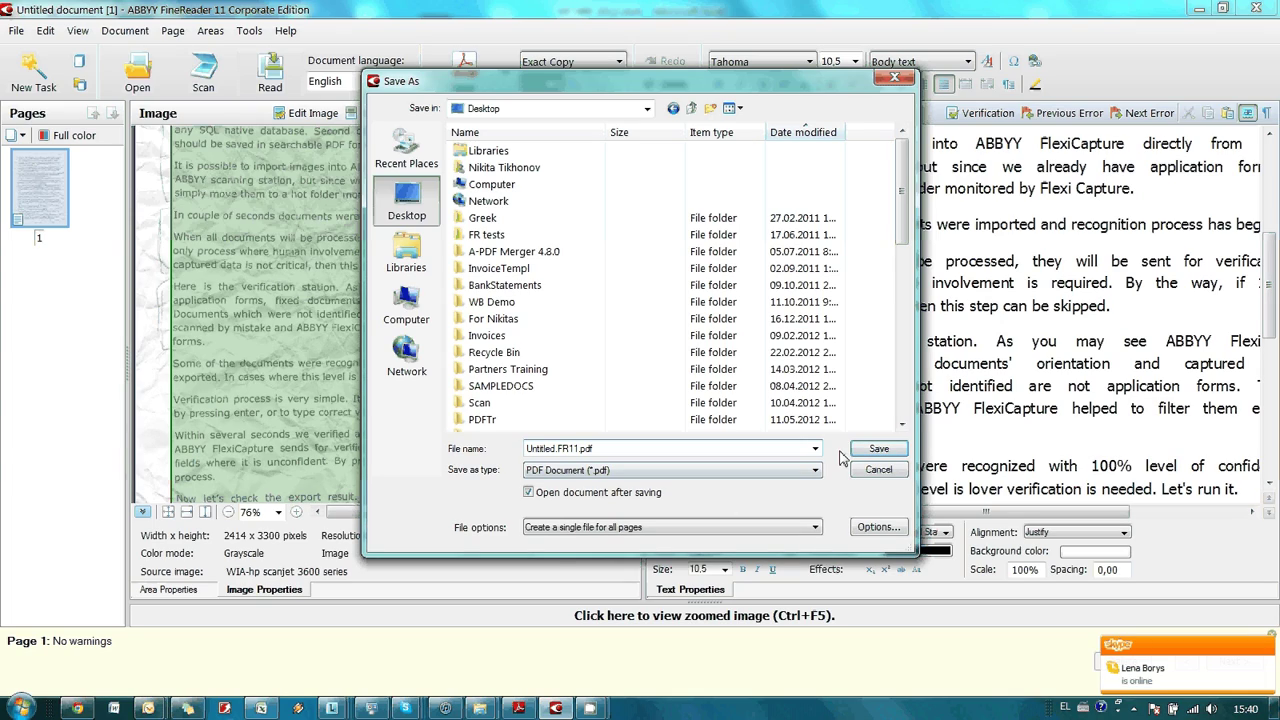
pyautogui.click(590, 448)
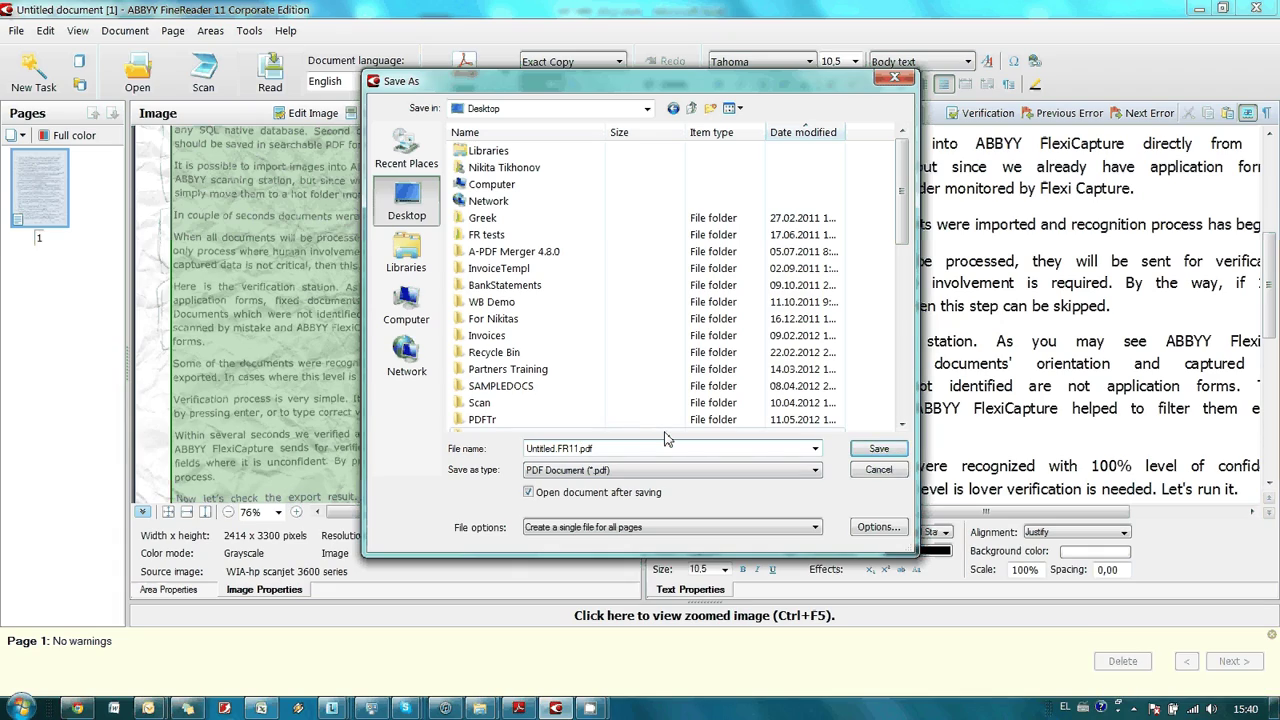
pyautogui.hotkey('shift', 'Left')
pyautogui.hotkey('shift', 'Left')
pyautogui.hotkey('shift', 'Left')
pyautogui.hotkey('shift', 'Left')
pyautogui.hotkey('shift', 'Left')
pyautogui.hotkey('shift', 'Left')
pyautogui.hotkey('shift', 'Left')
pyautogui.hotkey('shift', 'Left')
pyautogui.hotkey('shift', 'Left')
pyautogui.hotkey('shift', 'Left')
pyautogui.hotkey('shift', 'Left')
pyautogui.hotkey('shift', 'Left')
pyautogui.hotkey('shift', 'Left')
pyautogui.hotkey('shift', 'Left')
pyautogui.write('page')
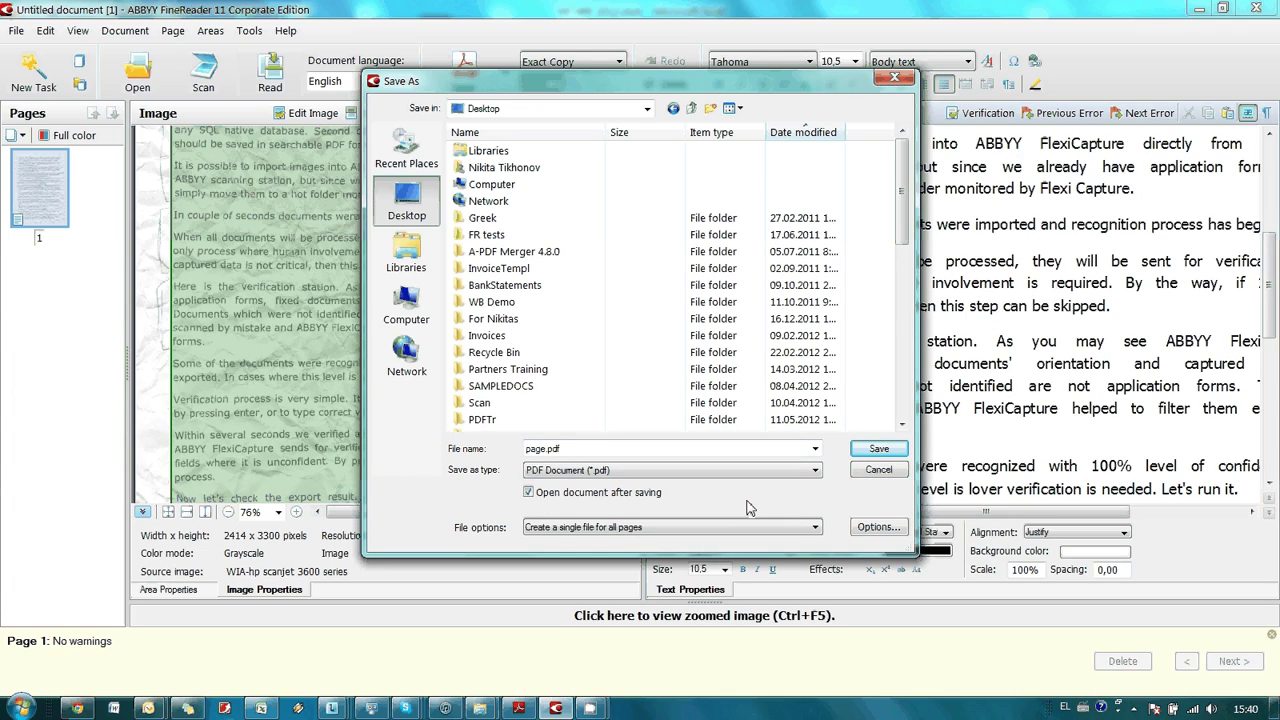
pyautogui.click(875, 449)
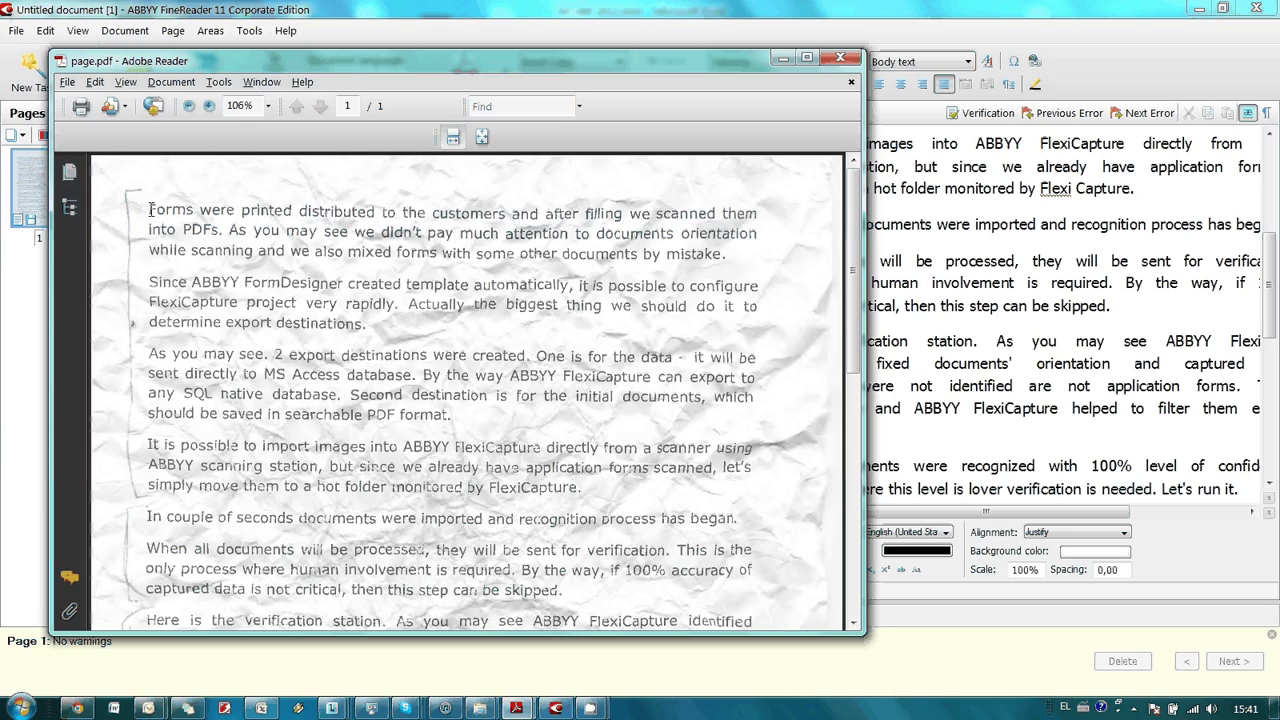
# - Test selecting text in the saved PDF's opening paragraphs and search the document for "FlexiCapture"
pyautogui.moveTo(150, 210); pyautogui.dragTo(506, 388)
pyautogui.click(407, 309)
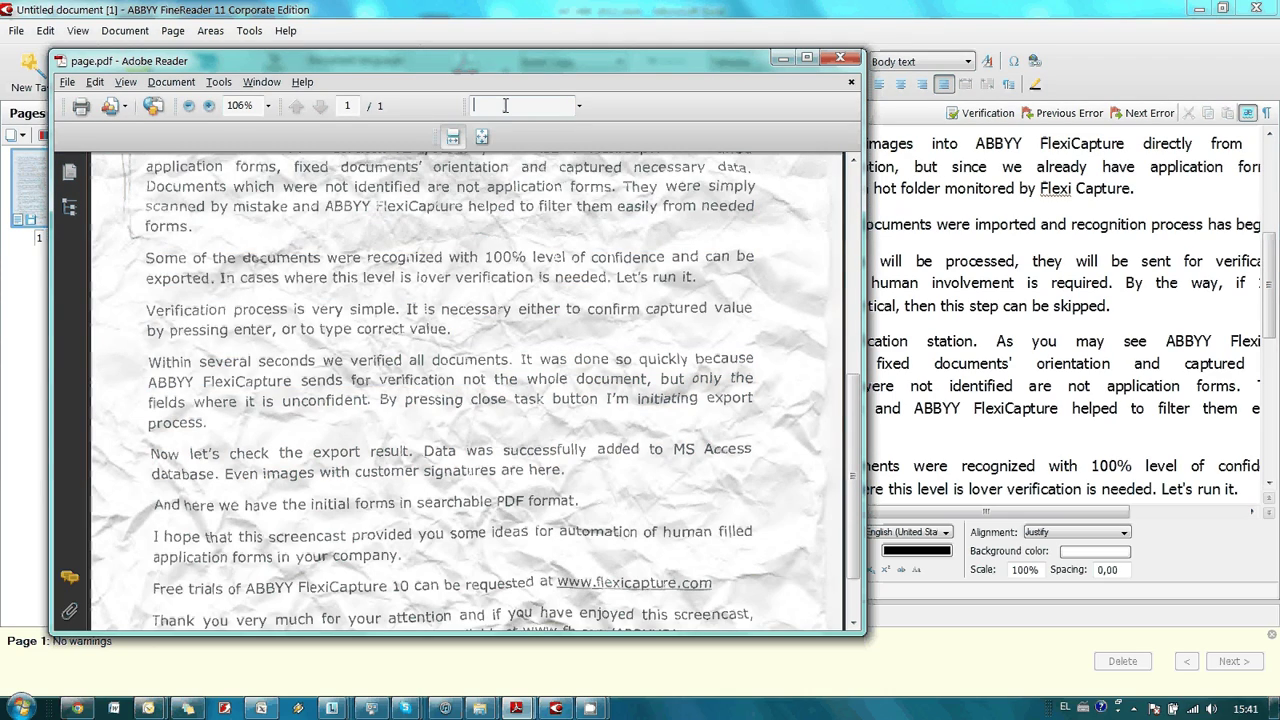
pyautogui.write('FlexiCapture')
pyautogui.press('Return')
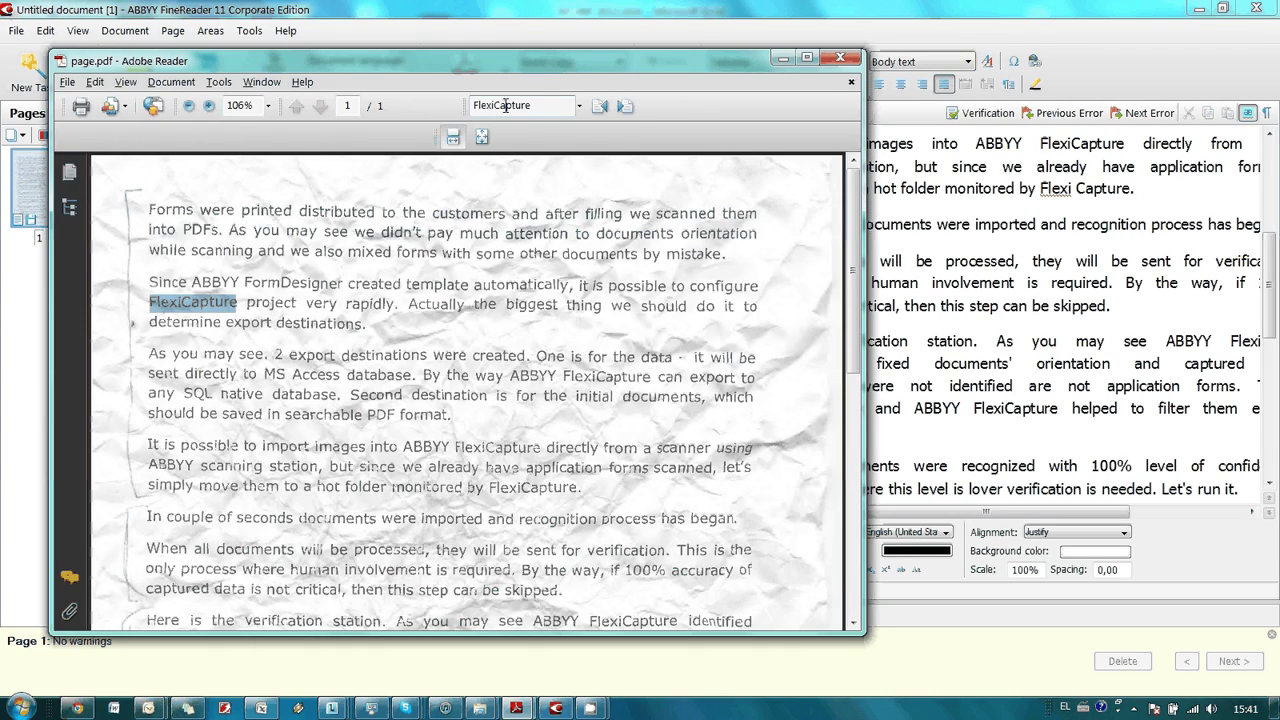
# - Copy the whole paragraph about the export destinations from page.pdf
pyautogui.click(230, 322)
pyautogui.moveTo(185, 374); pyautogui.dragTo(451, 414)
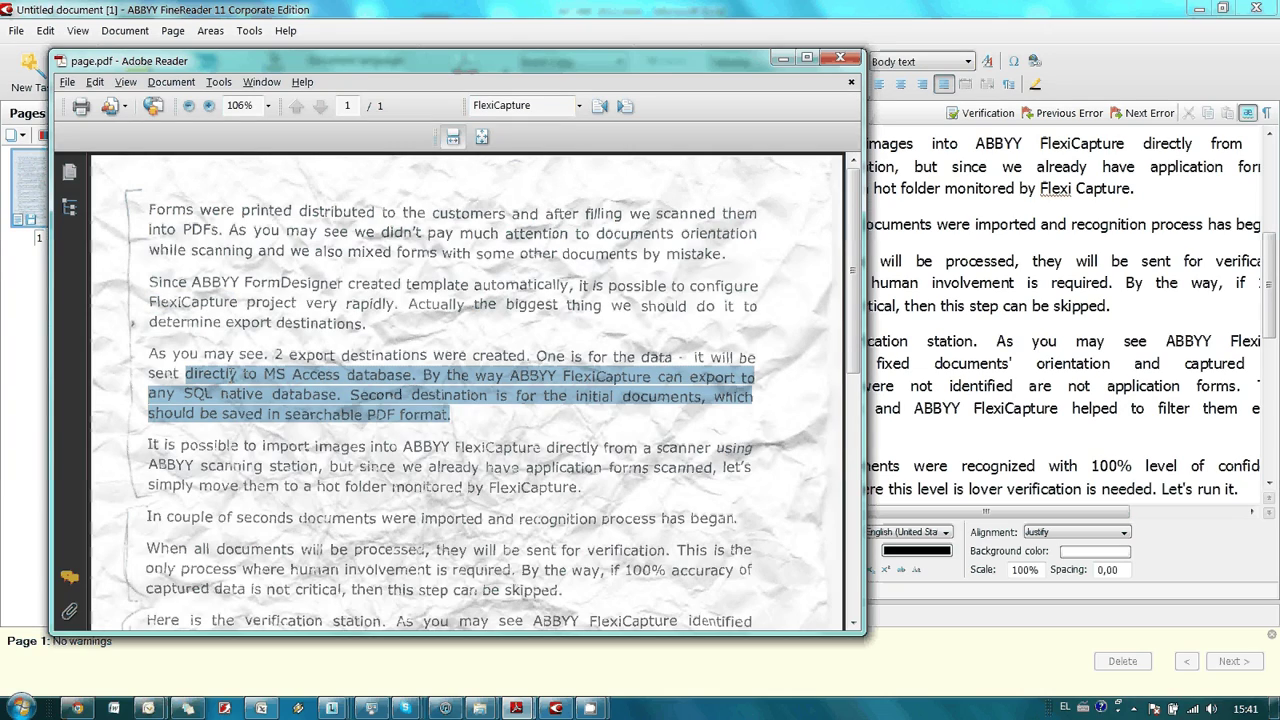
pyautogui.moveTo(230, 374); pyautogui.dragTo(178, 355)
pyautogui.rightClick(184, 357)
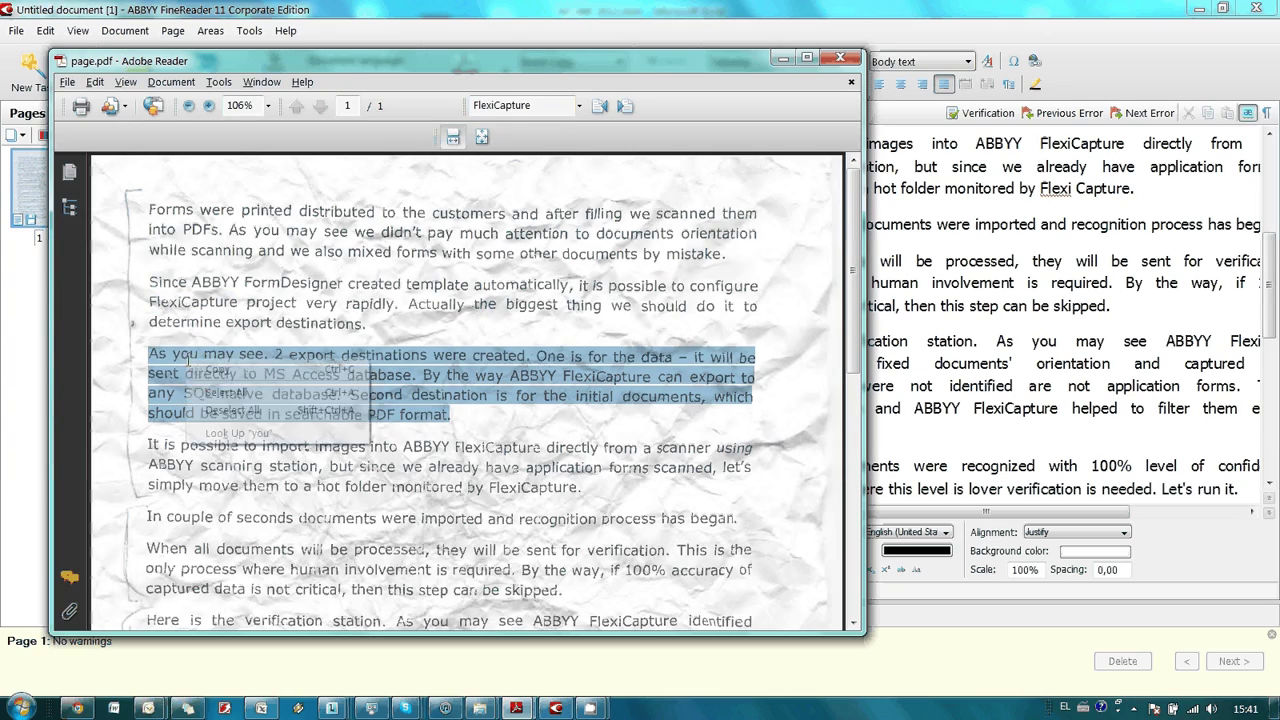
pyautogui.click(214, 371)
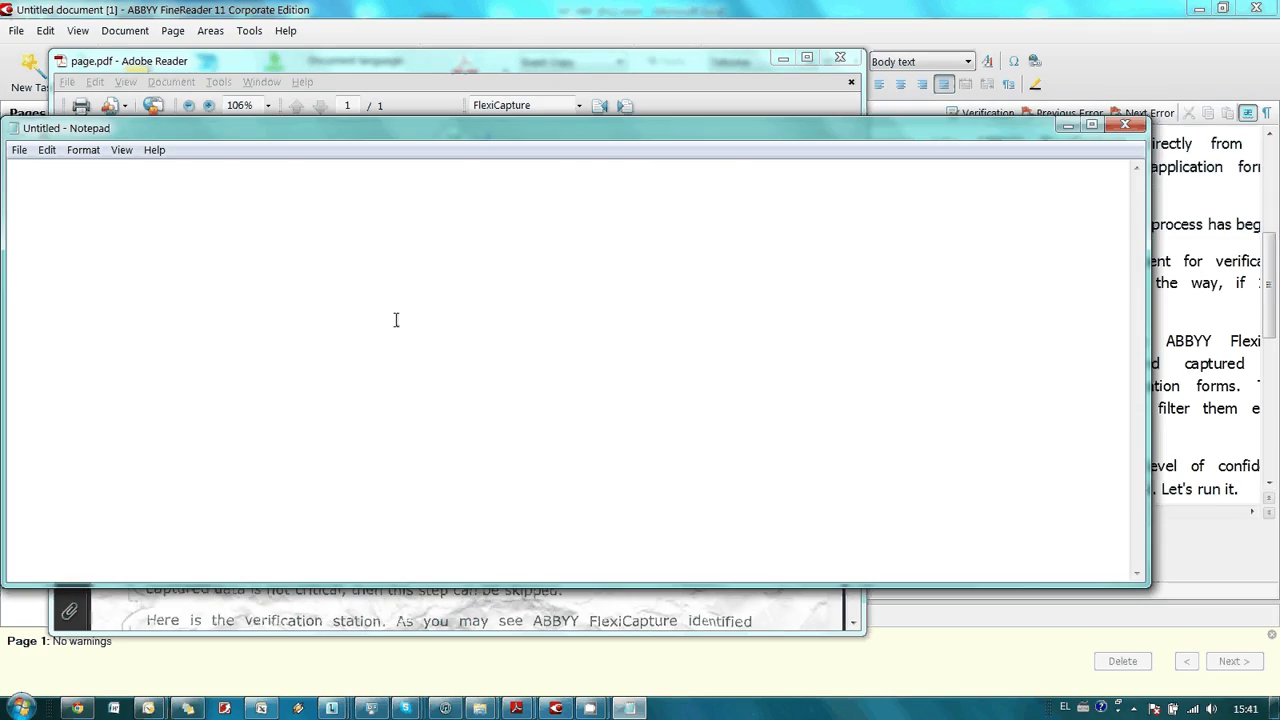
# - Paste the copied paragraph into a blank Notepad document, then close it without saving along with page.pdf
pyautogui.hotkey('ctrl', 'v')
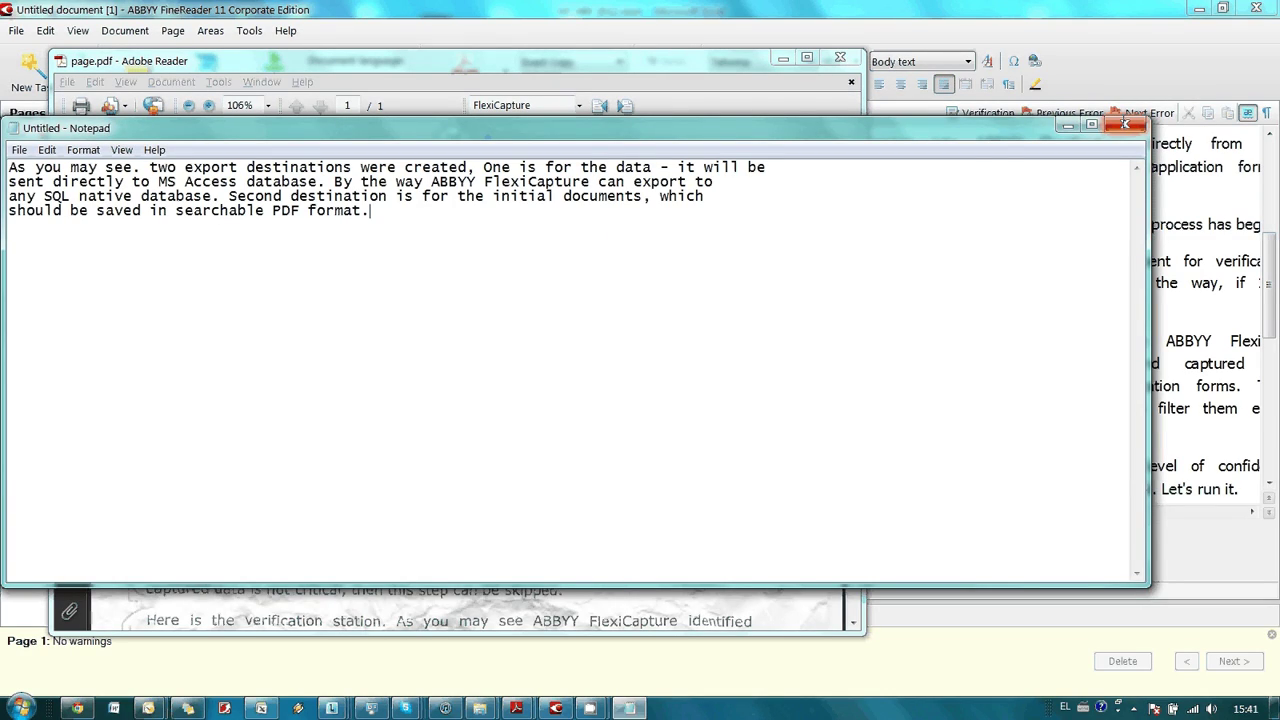
pyautogui.click(1125, 124)
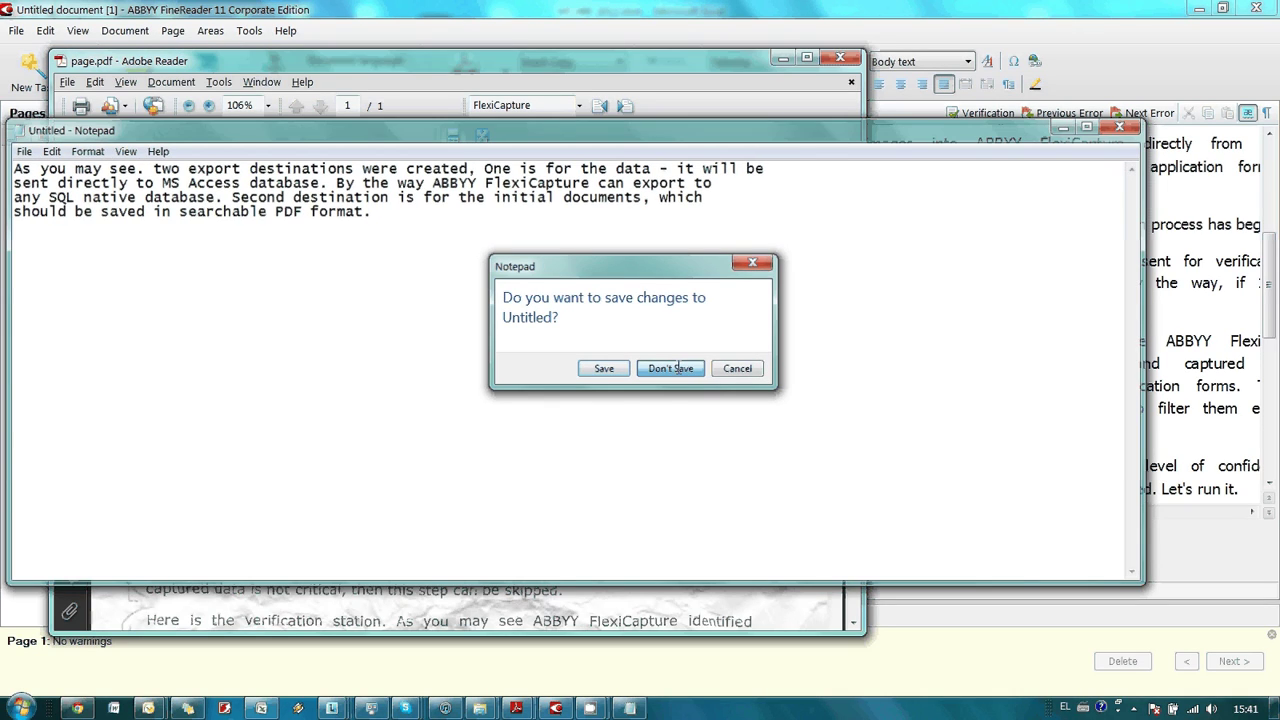
pyautogui.click(671, 368)
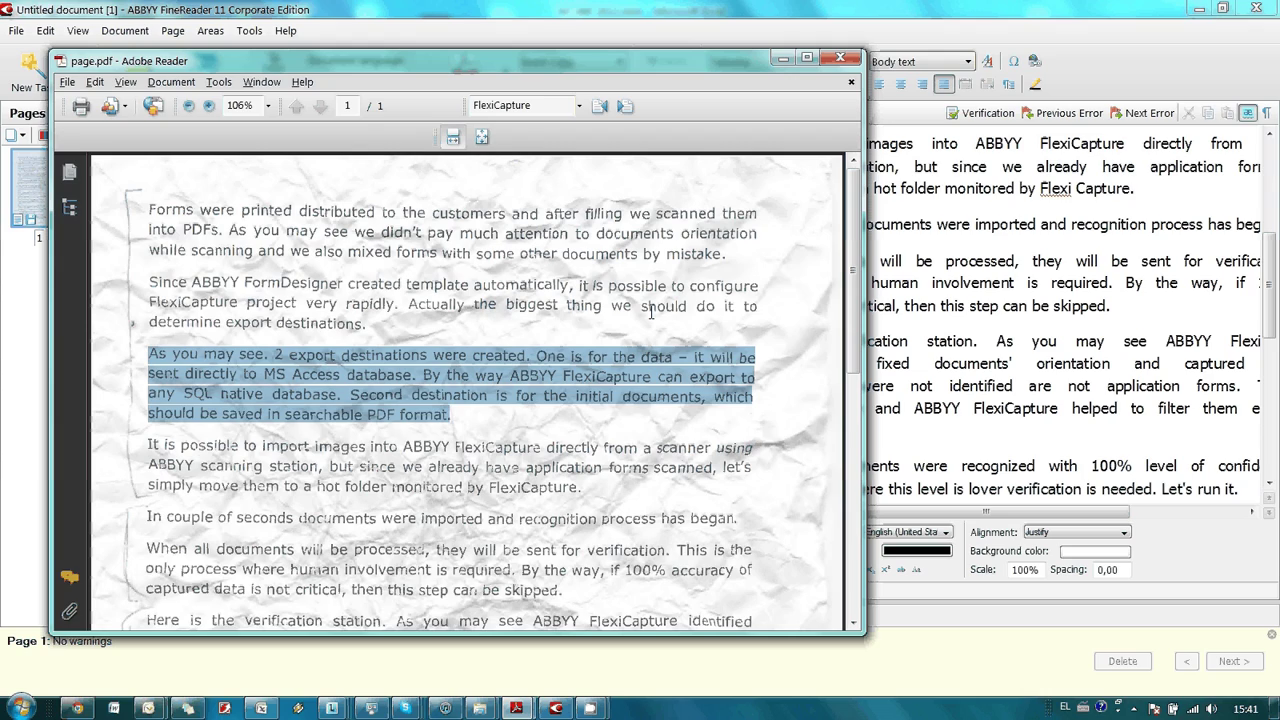
pyautogui.click(840, 57)
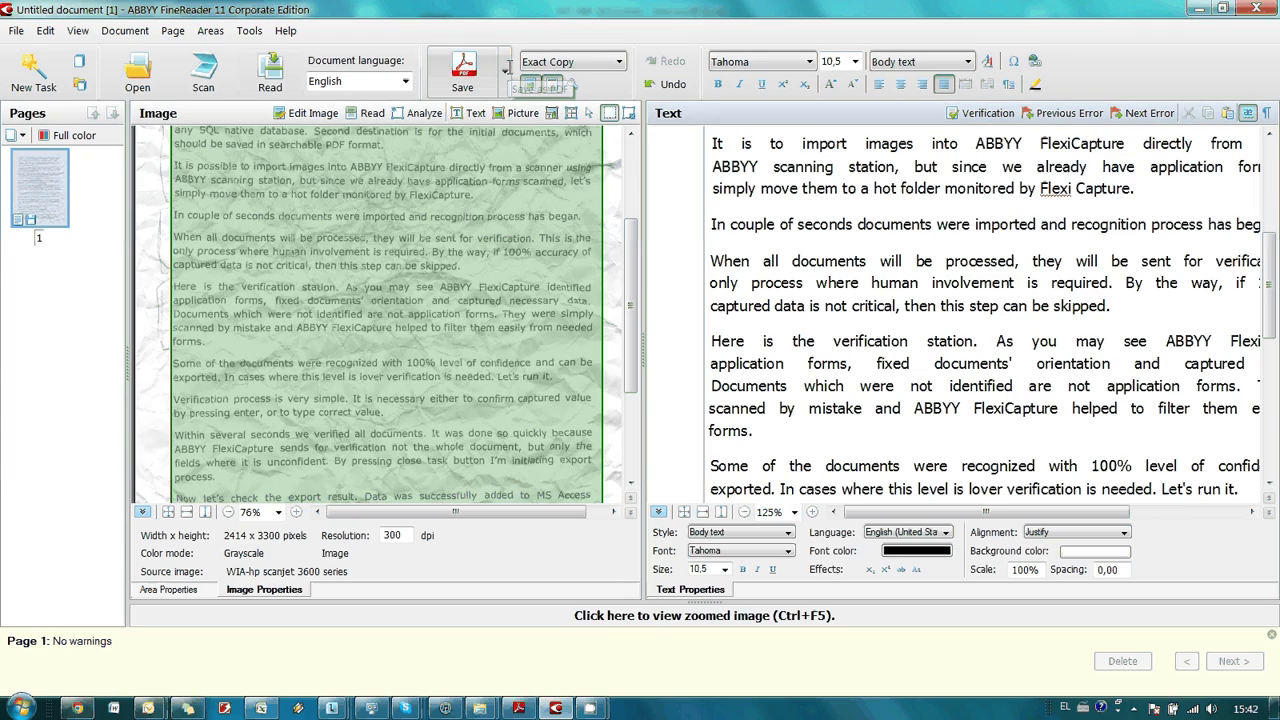
# - Save the recognized page as the Microsoft Word document Untitled.FR11.docx on the Desktop, opening it after saving
pyautogui.click(506, 68)
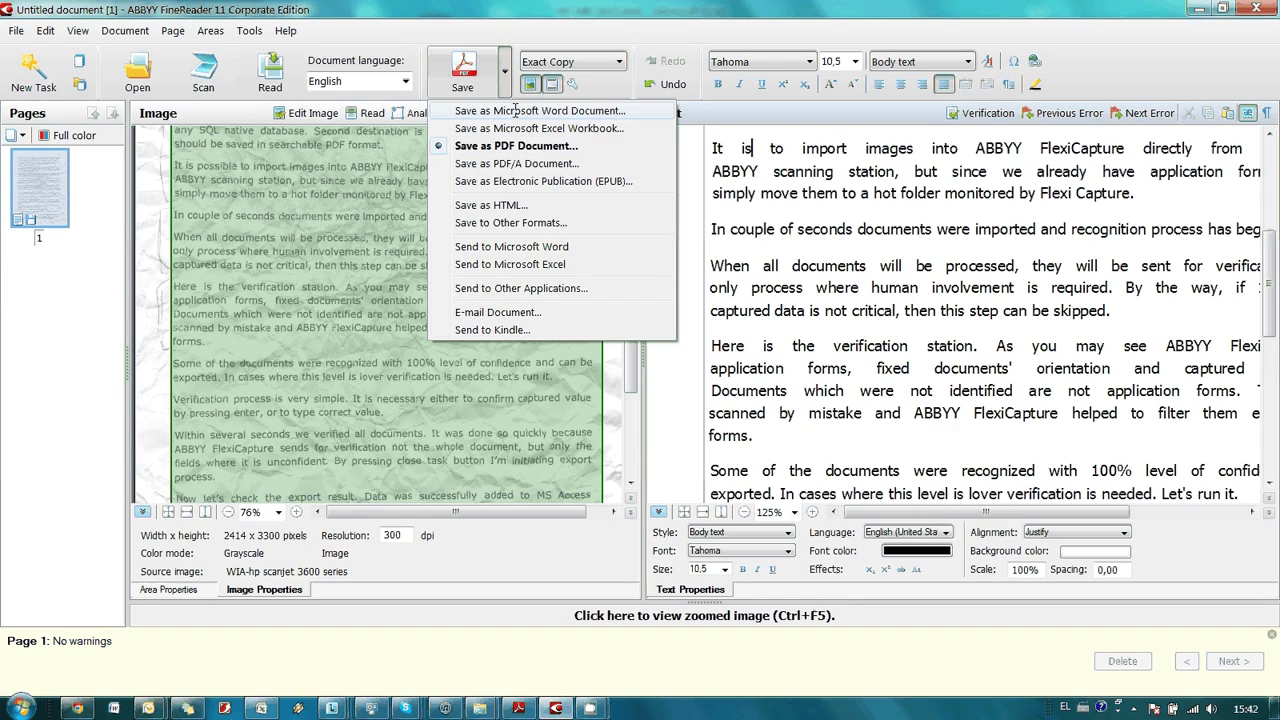
pyautogui.click(515, 110)
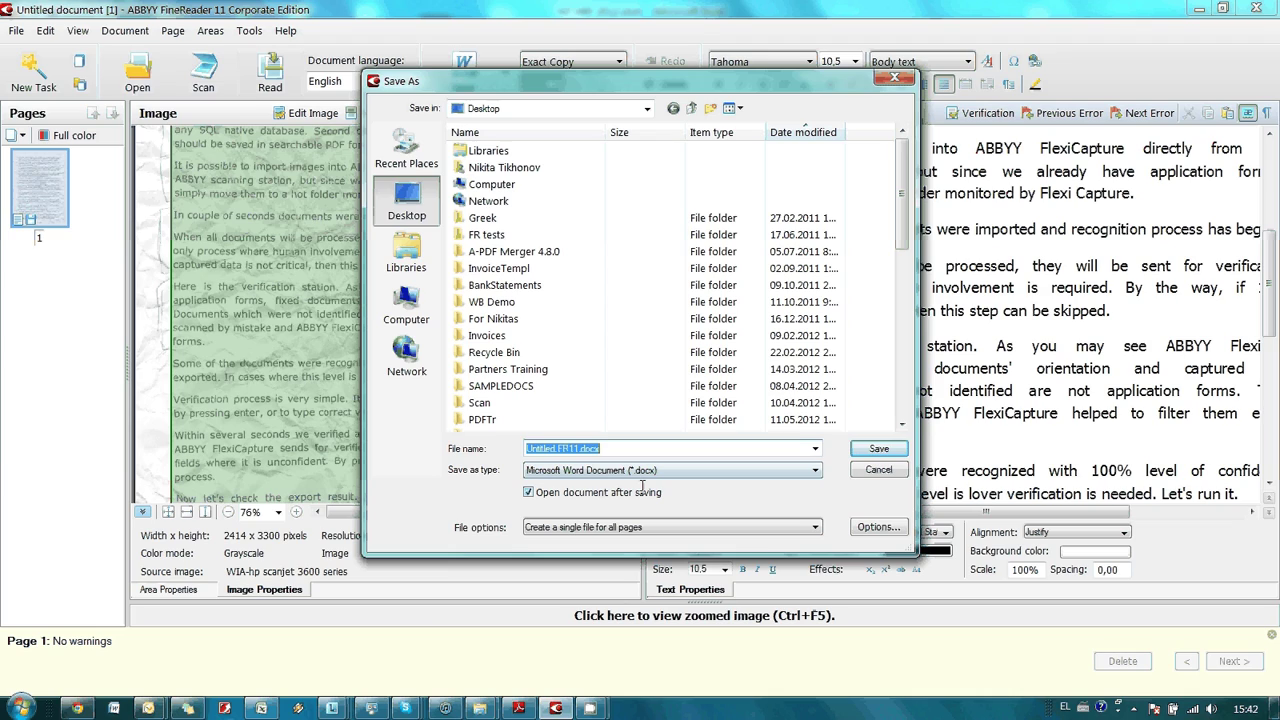
pyautogui.click(878, 449)
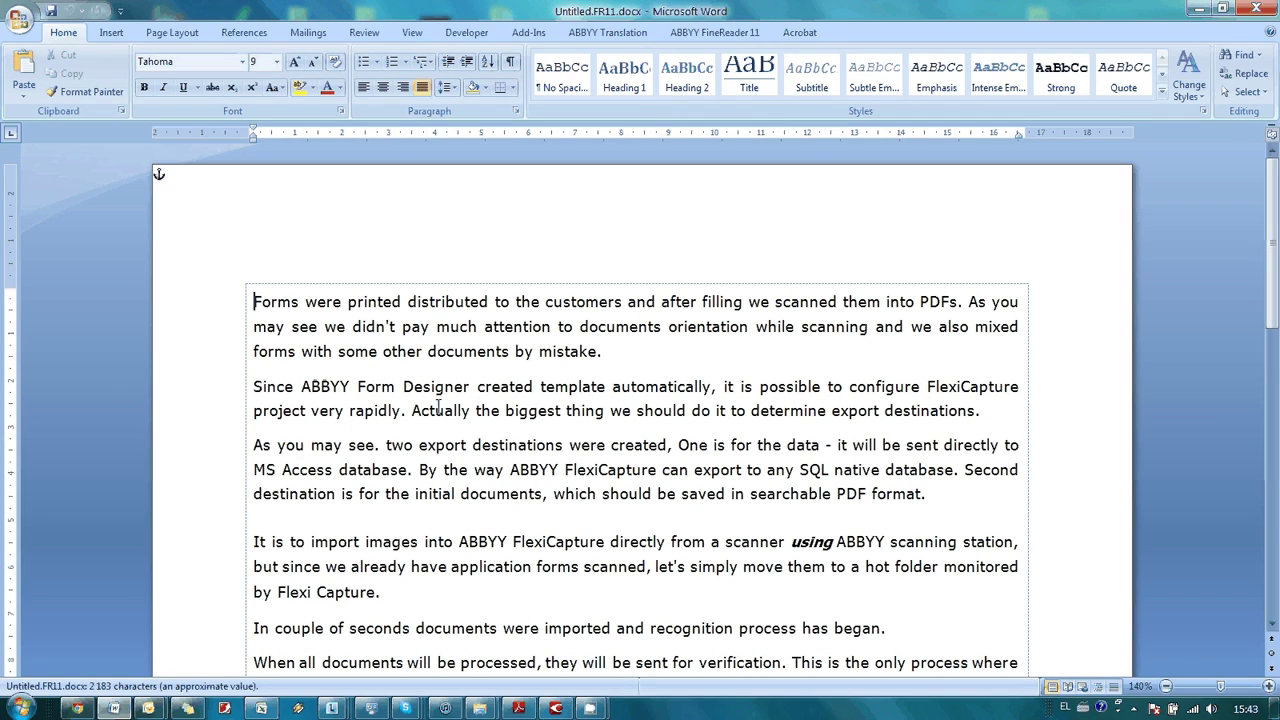
# - Review the exported Word document down to its end, selecting part of the paragraph about importing images to test the text
pyautogui.click(586, 428)
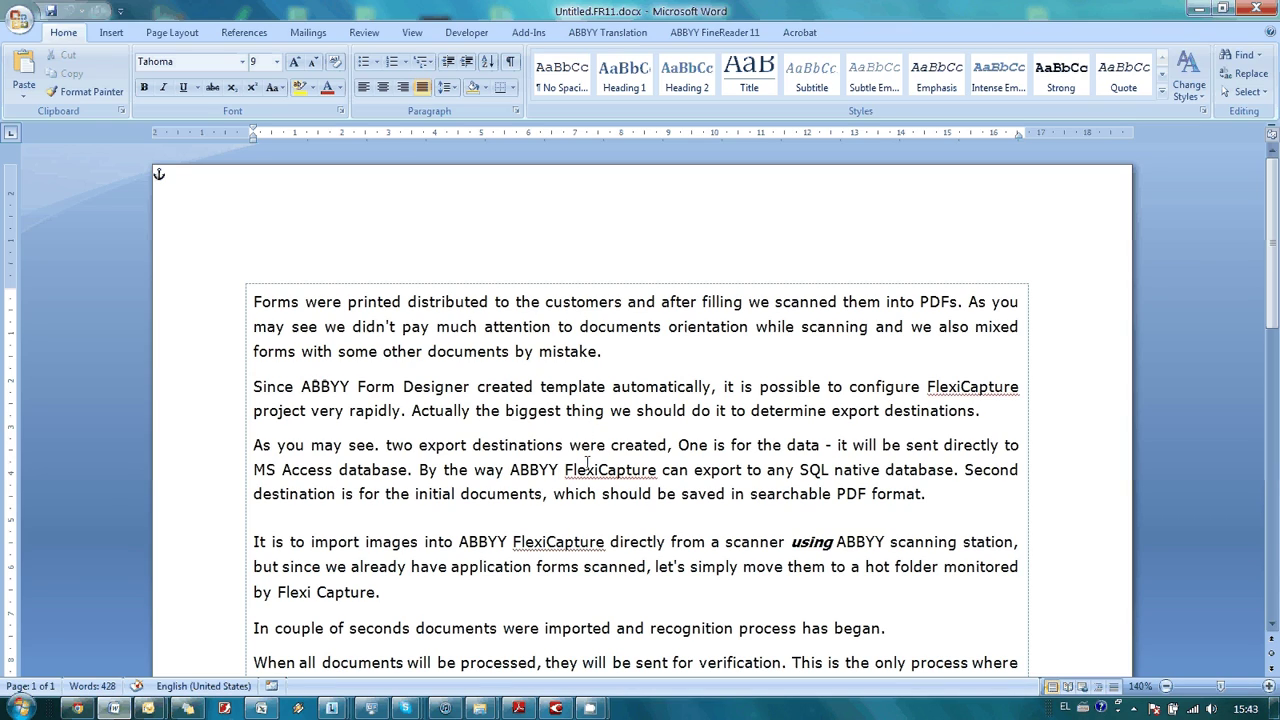
pyautogui.scroll(-2, 587, 461)
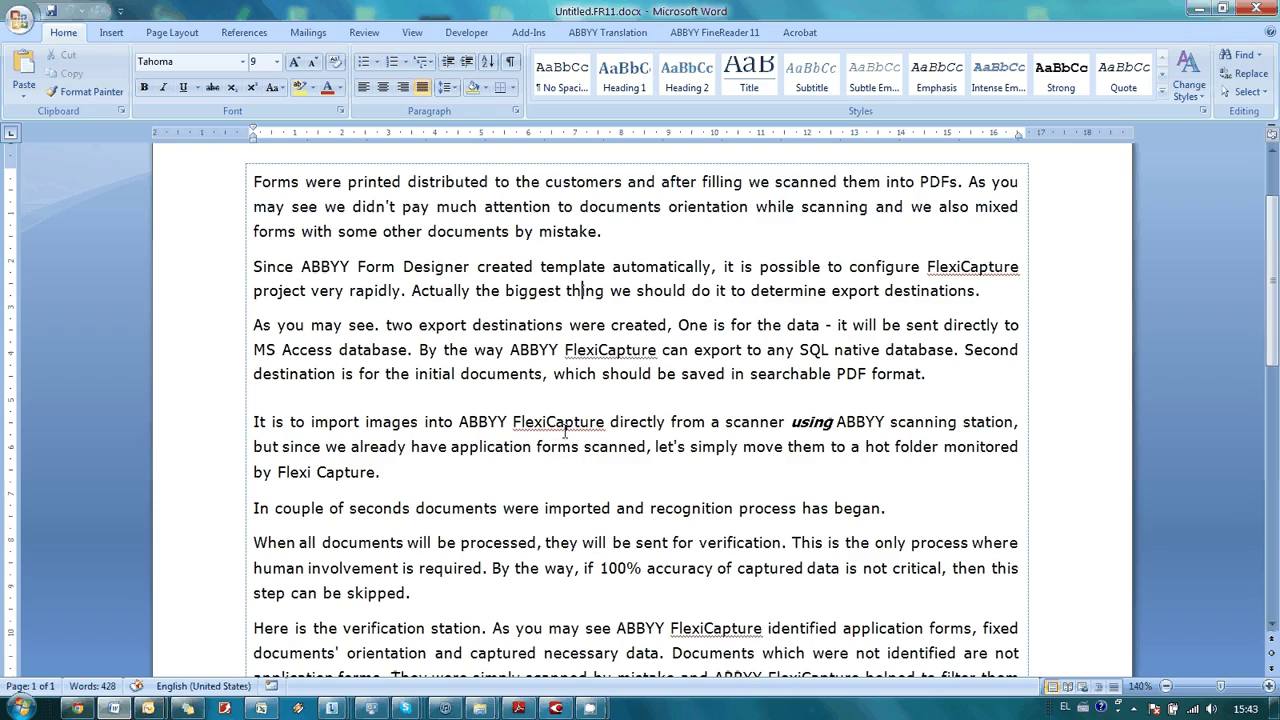
pyautogui.moveTo(393, 462); pyautogui.dragTo(311, 421)
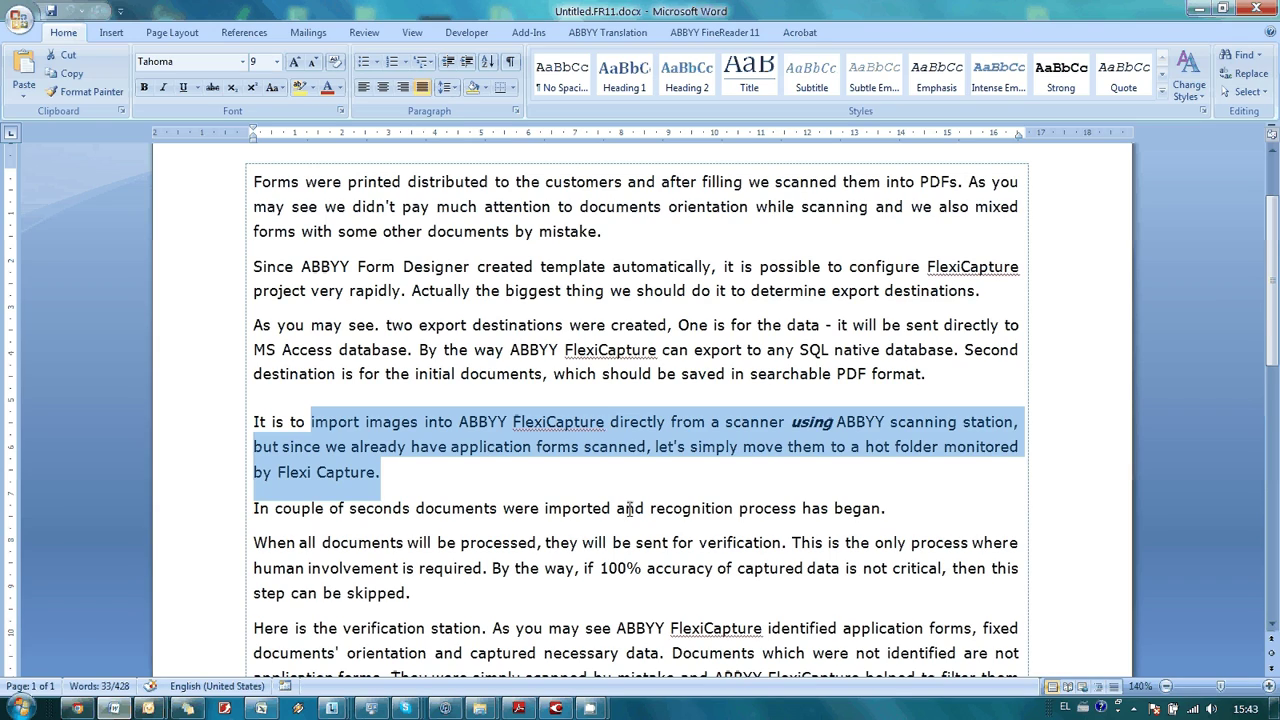
pyautogui.scroll(-2, 629, 508)
pyautogui.scroll(-6, 634, 556)
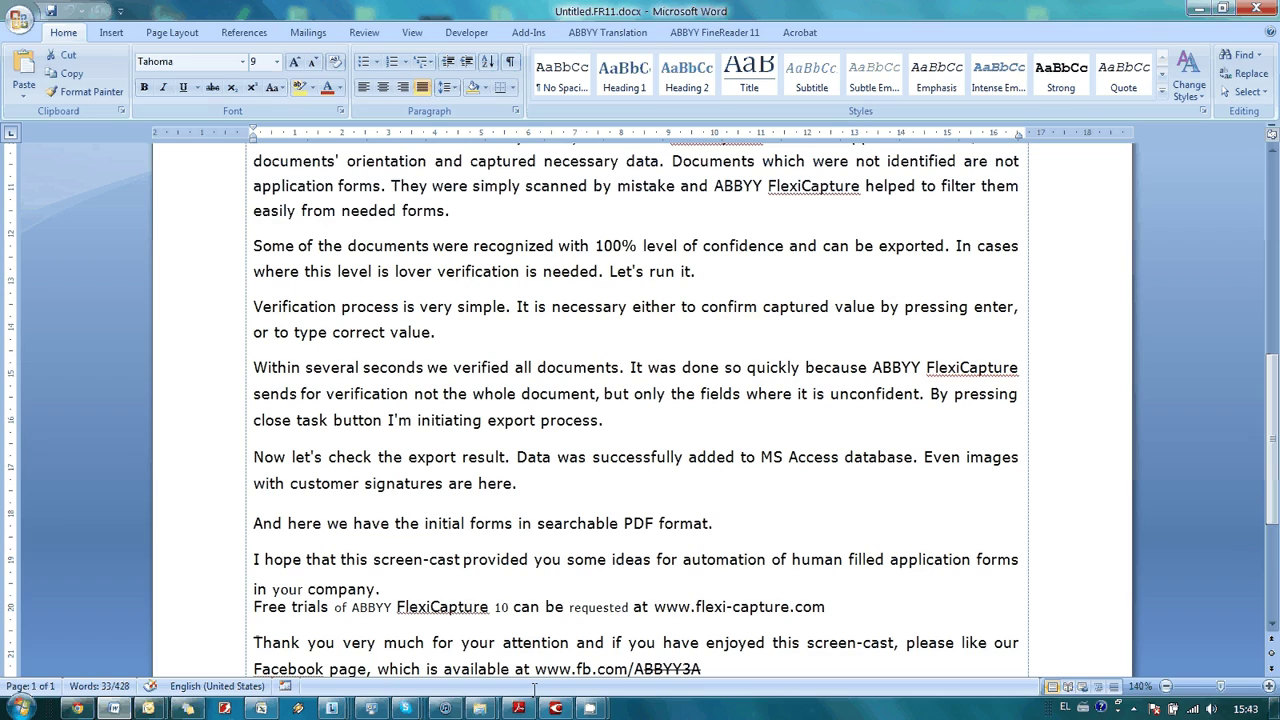
# - Switch back to ABBYY FineReader and place the text cursor after "It is" in the paragraph about importing images
pyautogui.moveTo(556, 708)
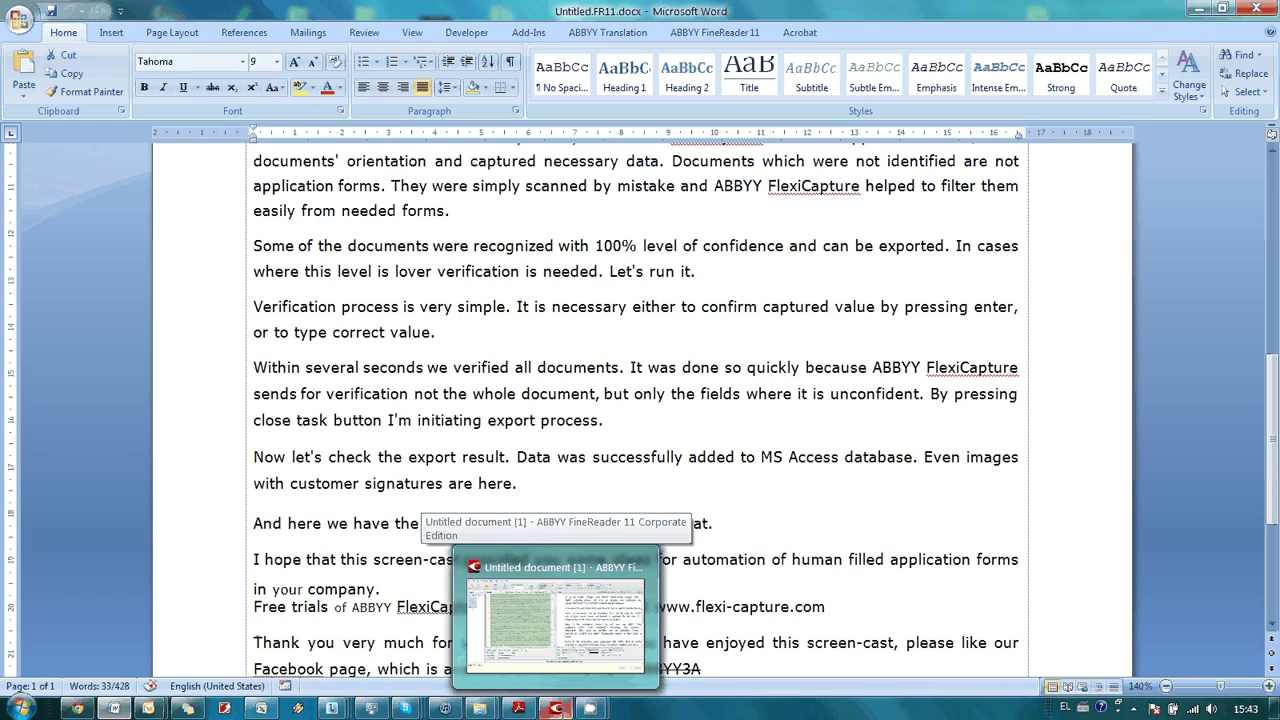
pyautogui.click(556, 615)
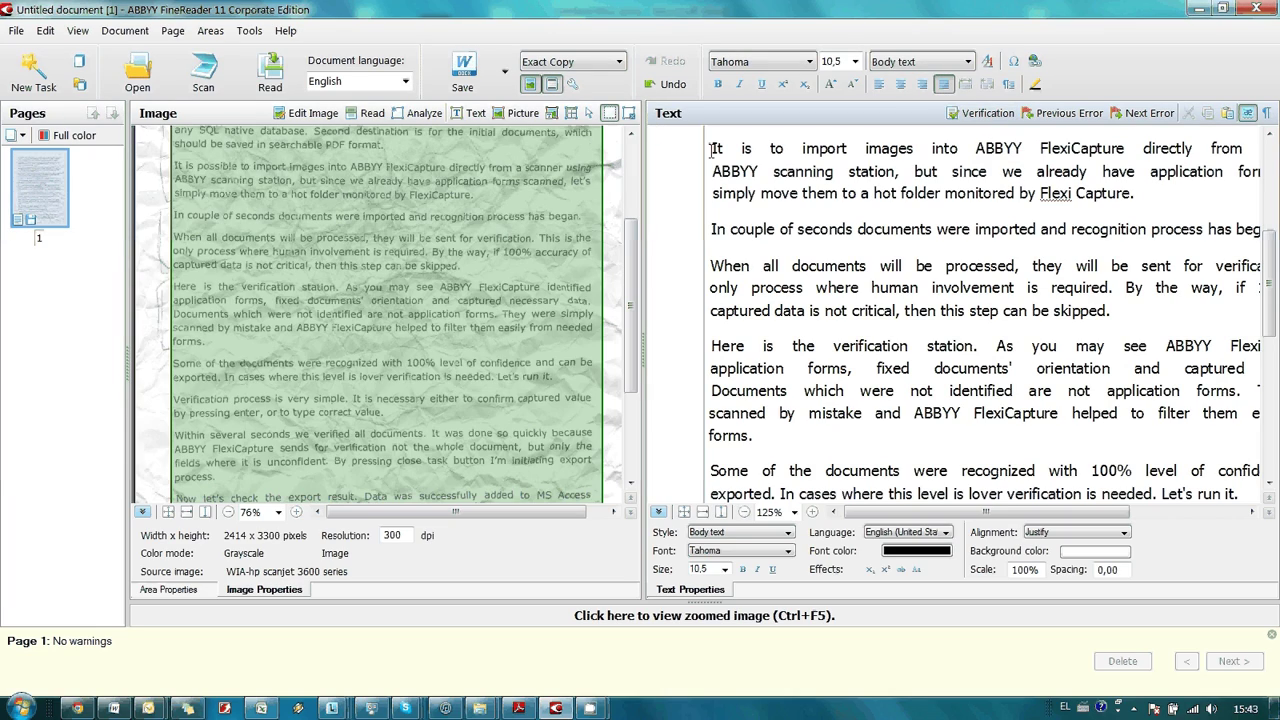
pyautogui.click(752, 148)
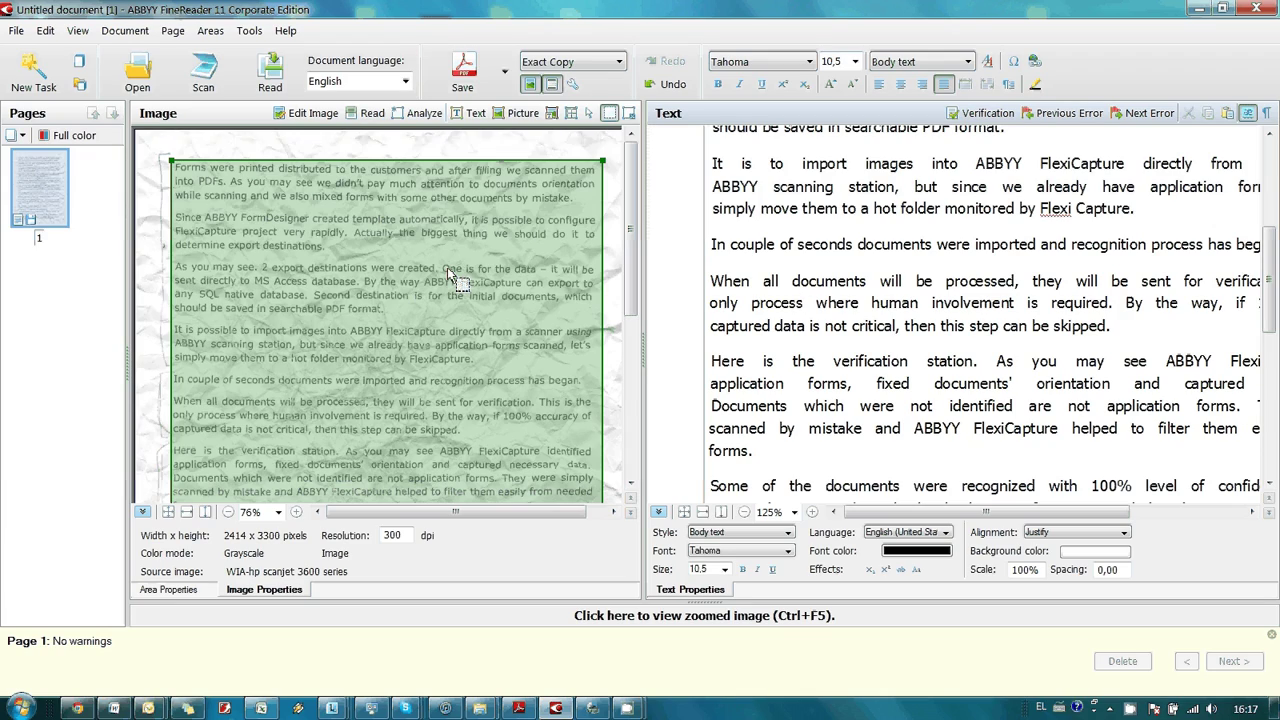
# - Start saving the page as a PDF document and set the PDF save mode to Text and pictures only
pyautogui.click(506, 74)
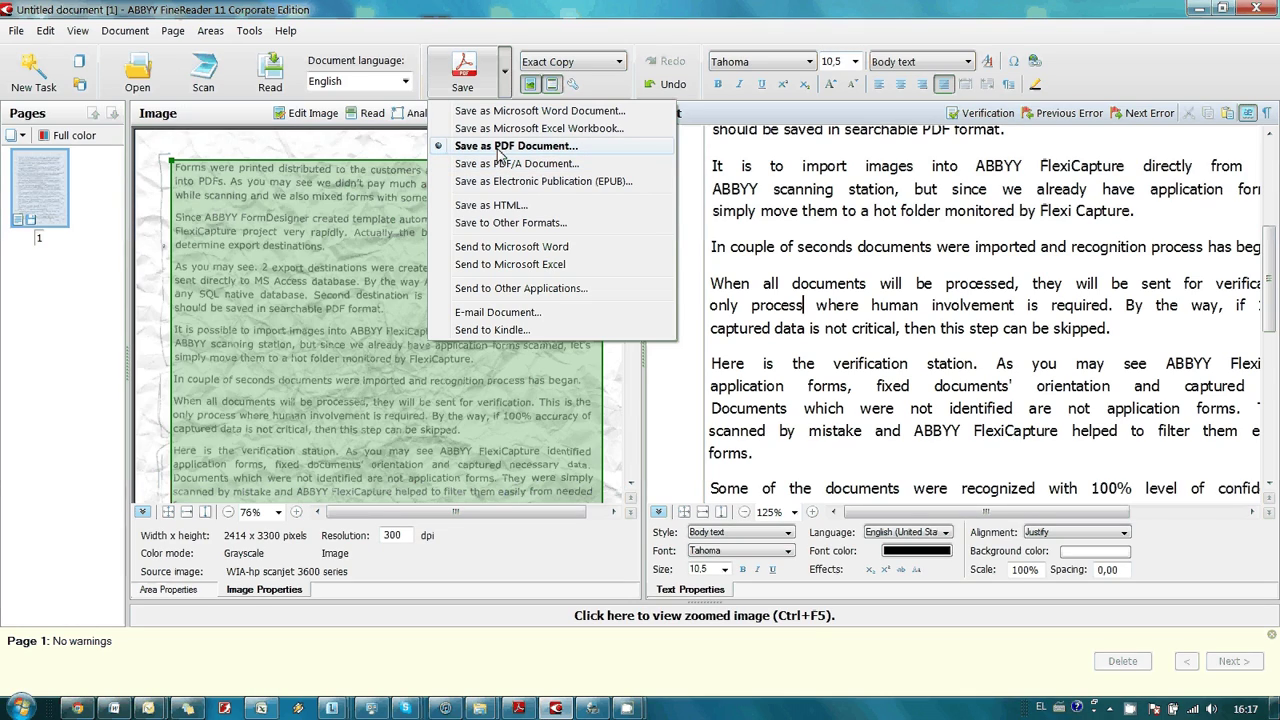
pyautogui.click(500, 146)
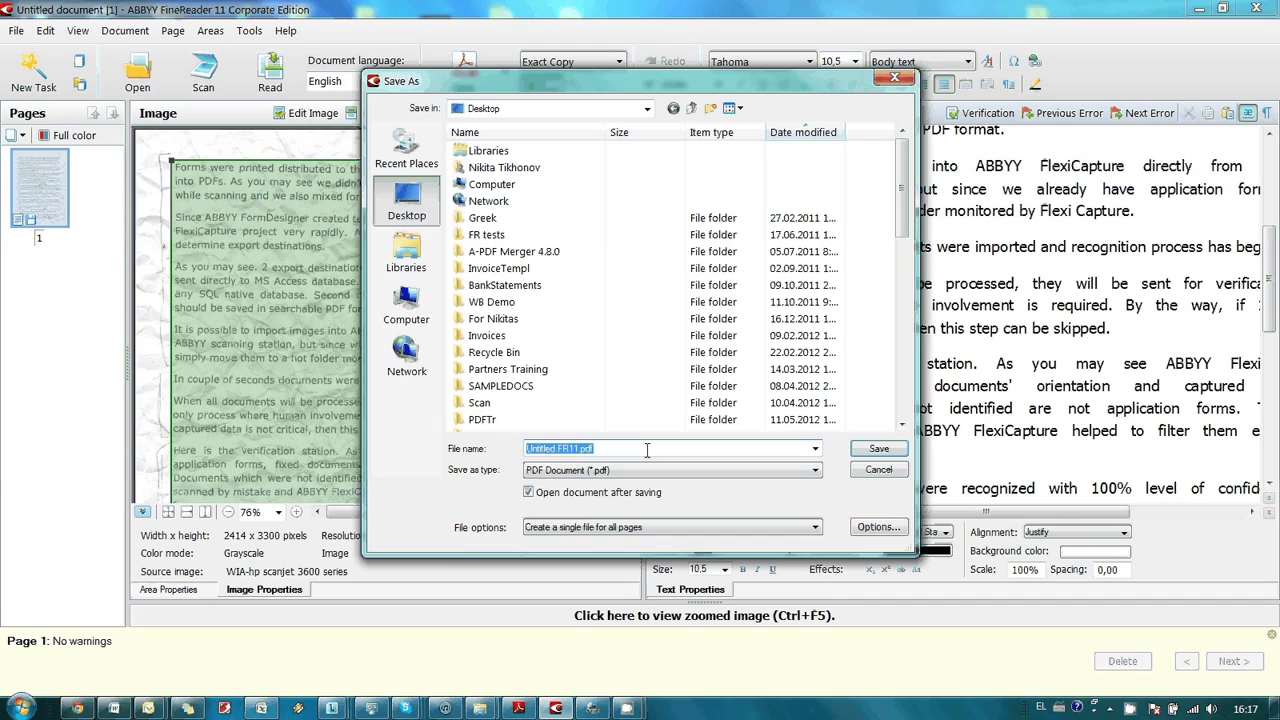
pyautogui.click(880, 530)
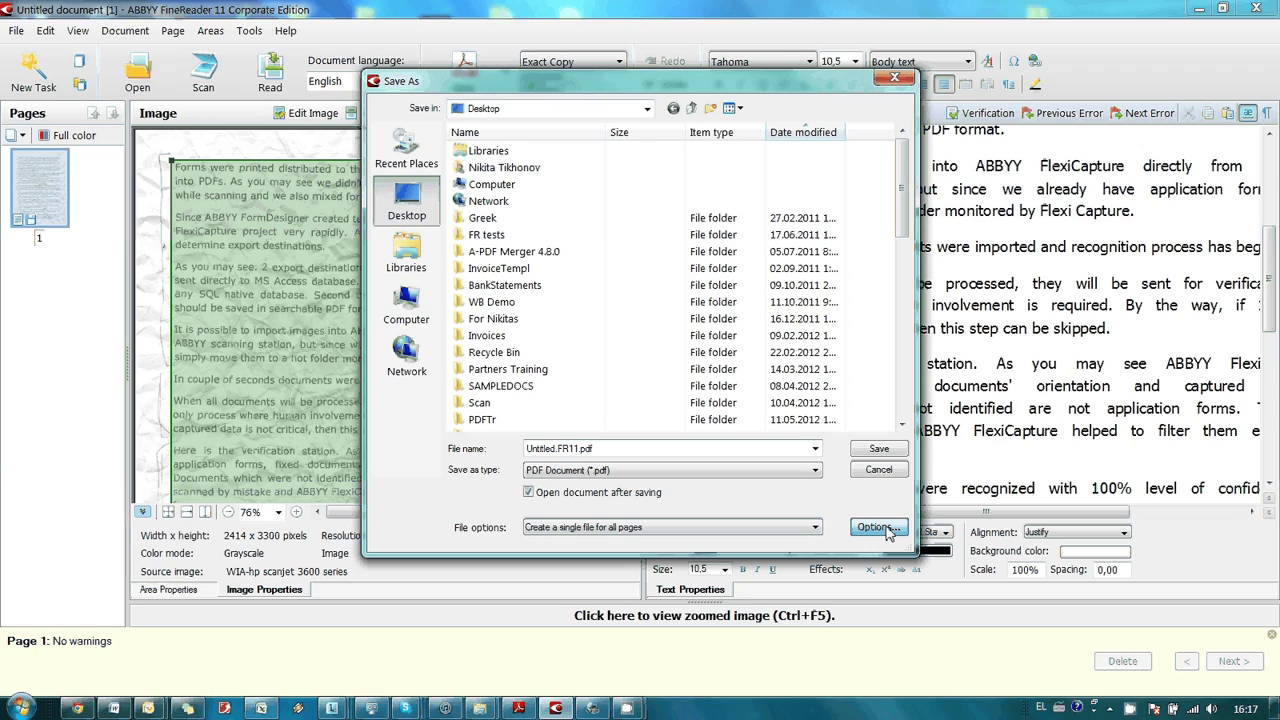
pyautogui.click(573, 256)
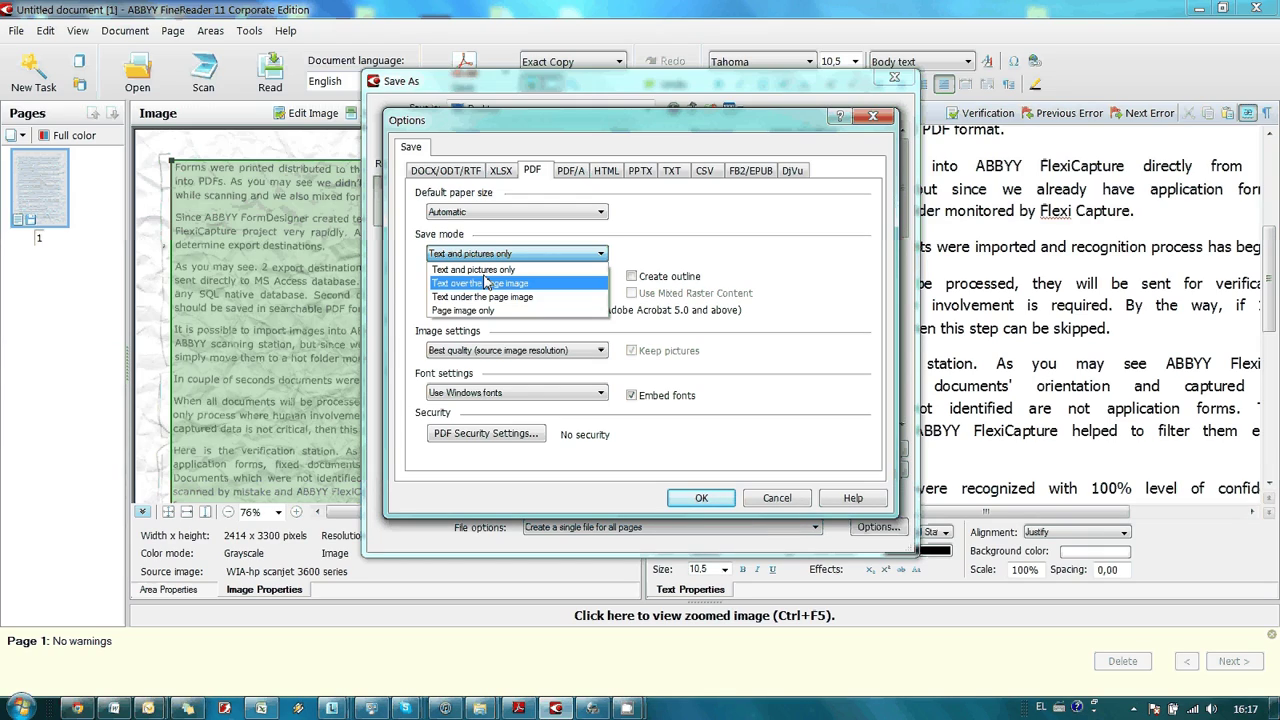
pyautogui.press('Escape')
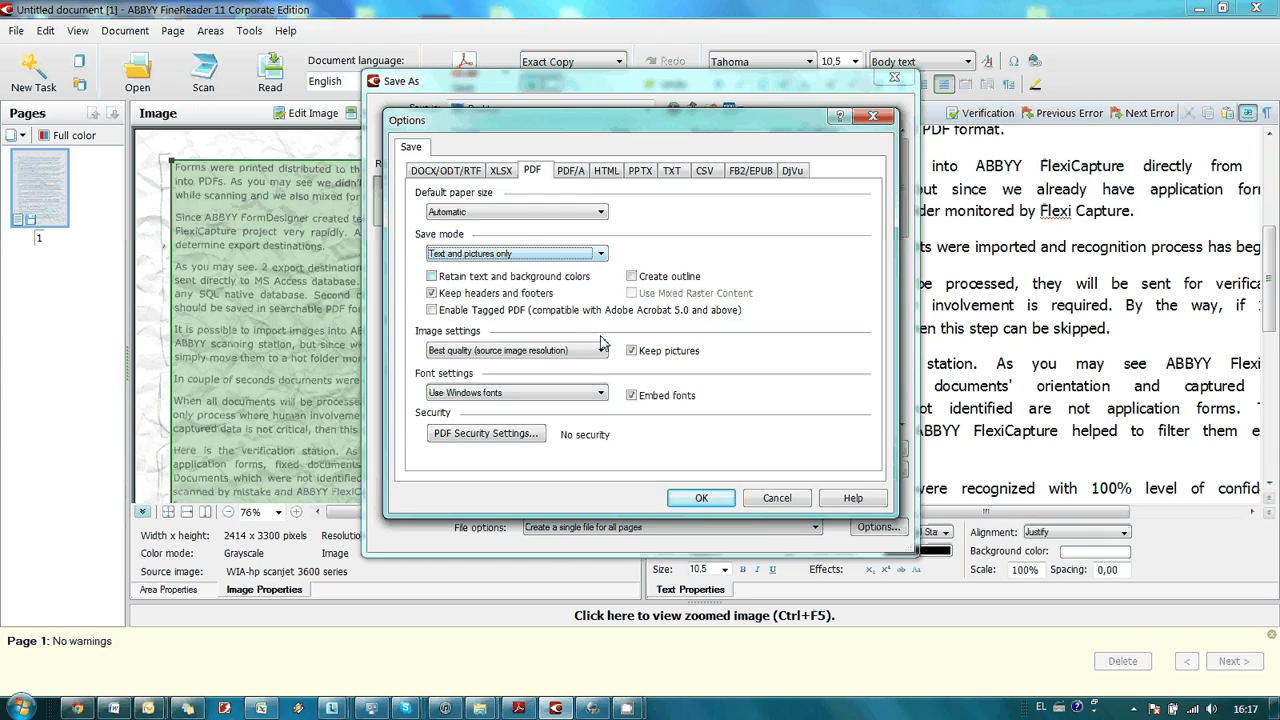
pyautogui.click(542, 254)
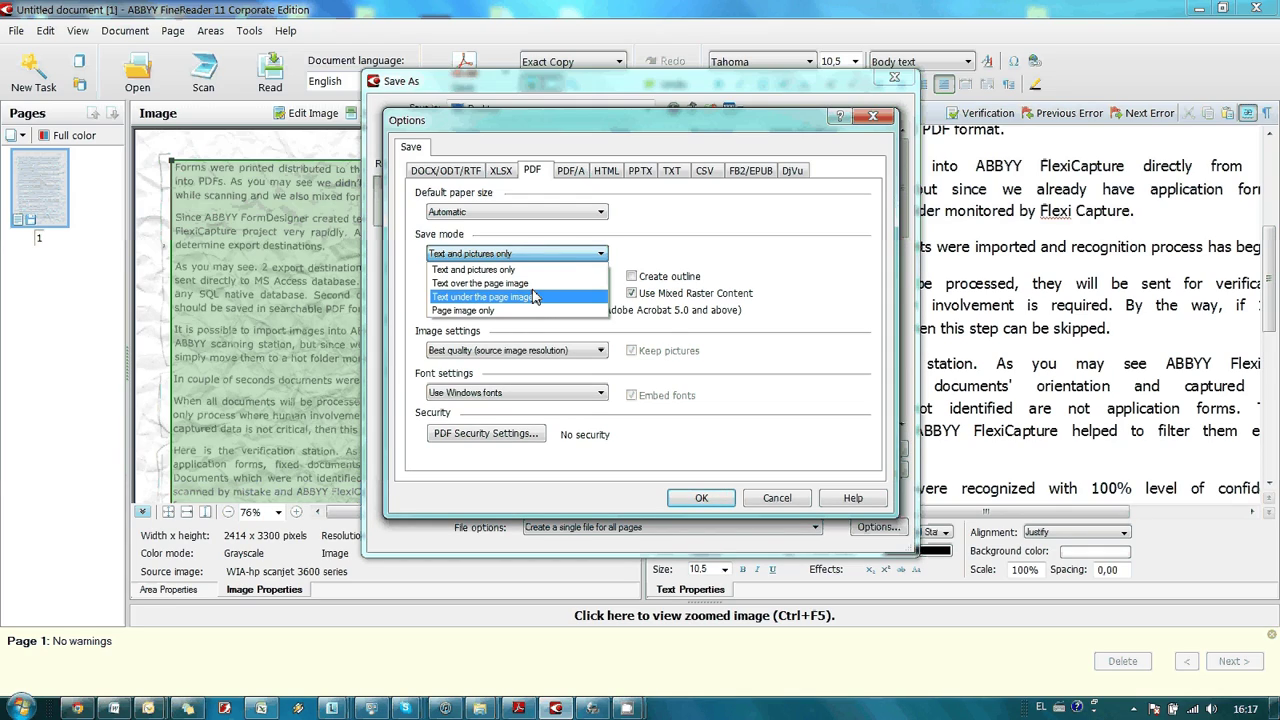
pyautogui.click(672, 316)
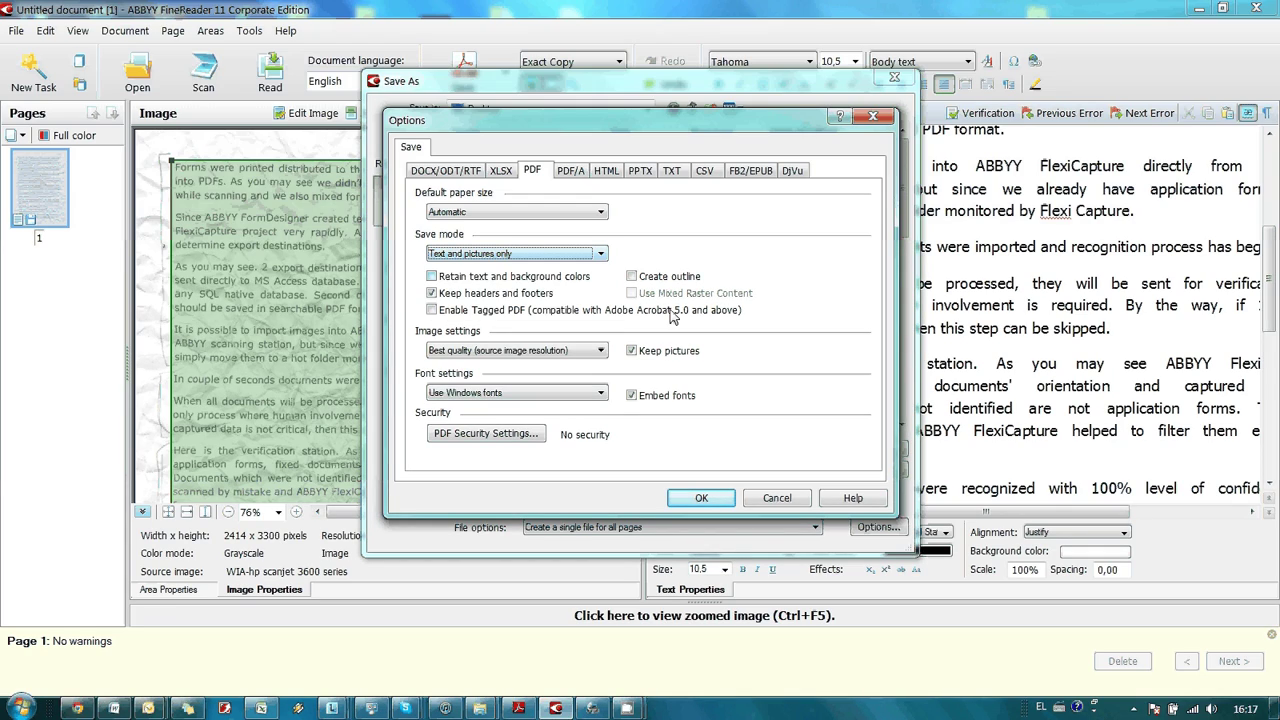
# - Accept the PDF options and save to the Desktop, overwriting the existing Untitled.FR11.pdf
pyautogui.click(702, 499)
pyautogui.click(876, 449)
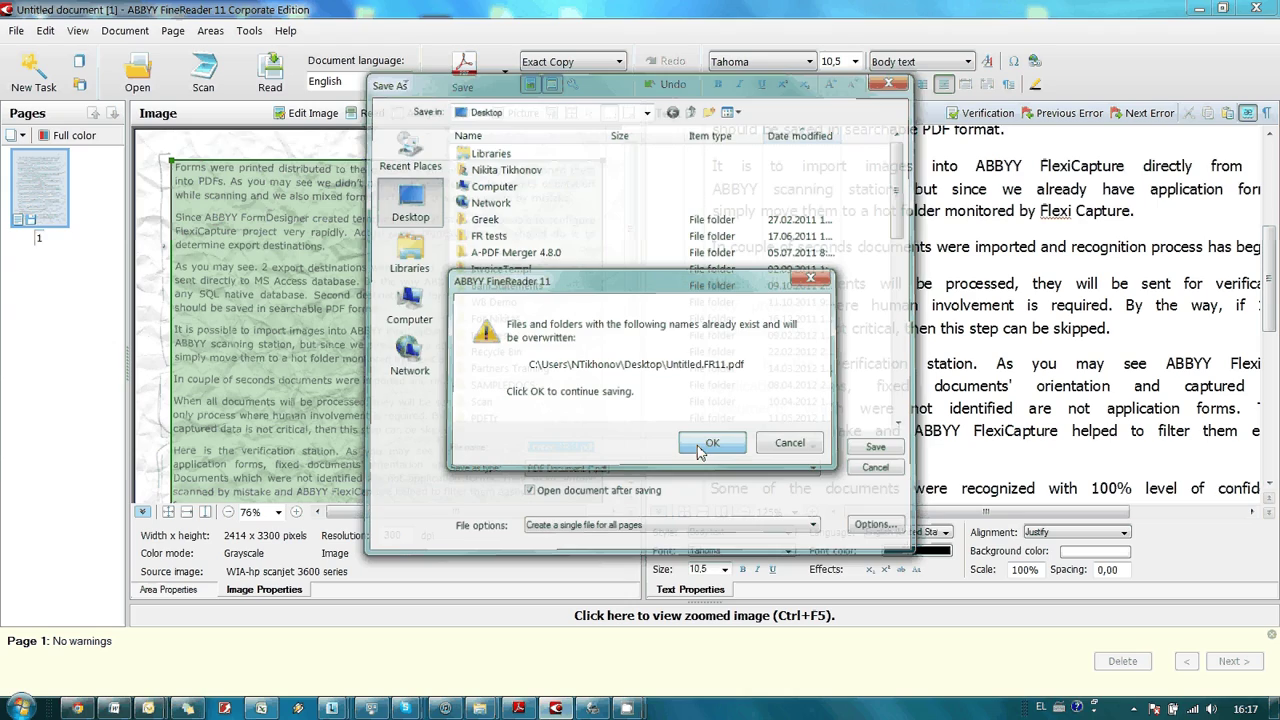
pyautogui.click(708, 444)
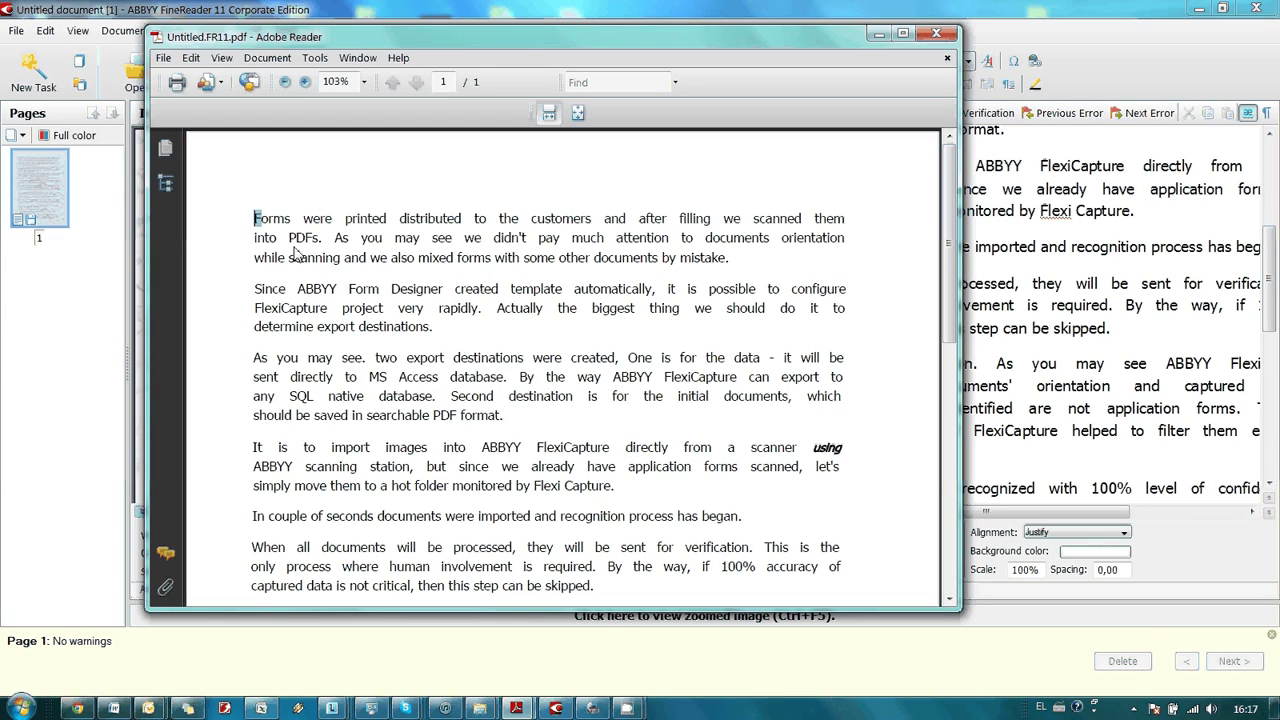
# - Test selecting text in the opening paragraphs of Untitled.FR11.pdf and examine the page down to its end
pyautogui.moveTo(253, 218); pyautogui.dragTo(460, 400)
pyautogui.click(460, 398)
pyautogui.scroll(-10, 480, 400)
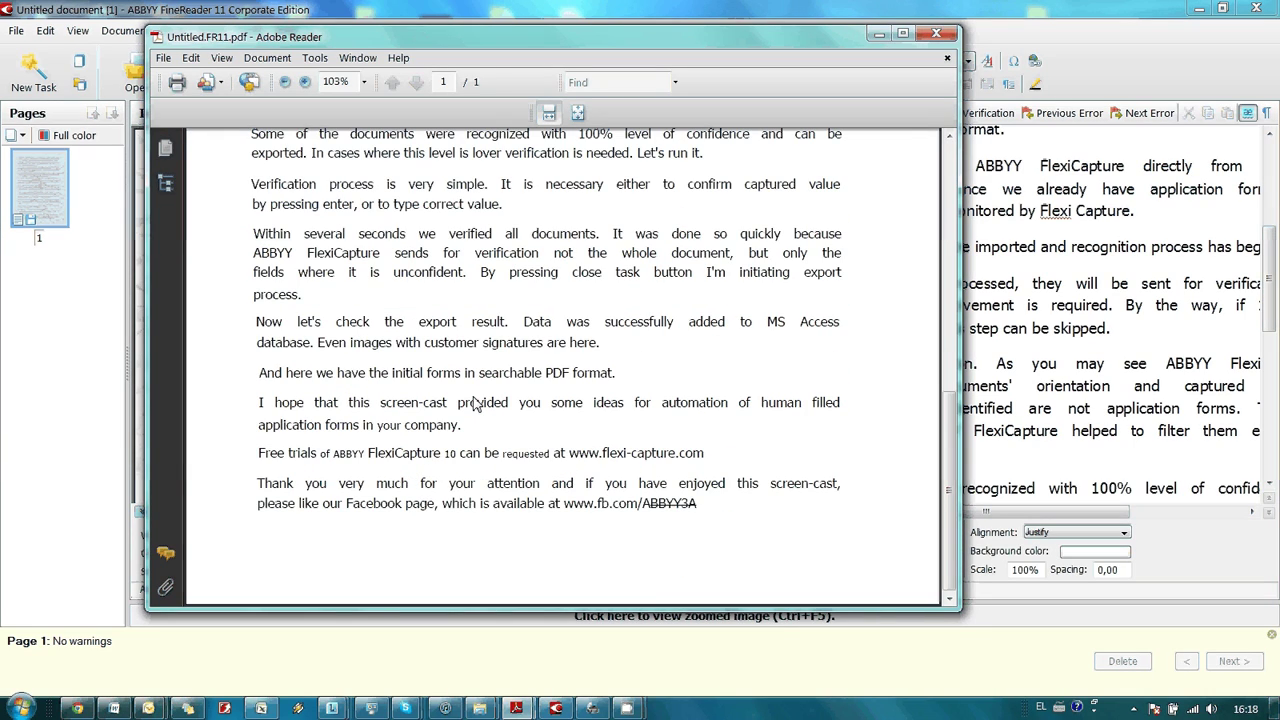